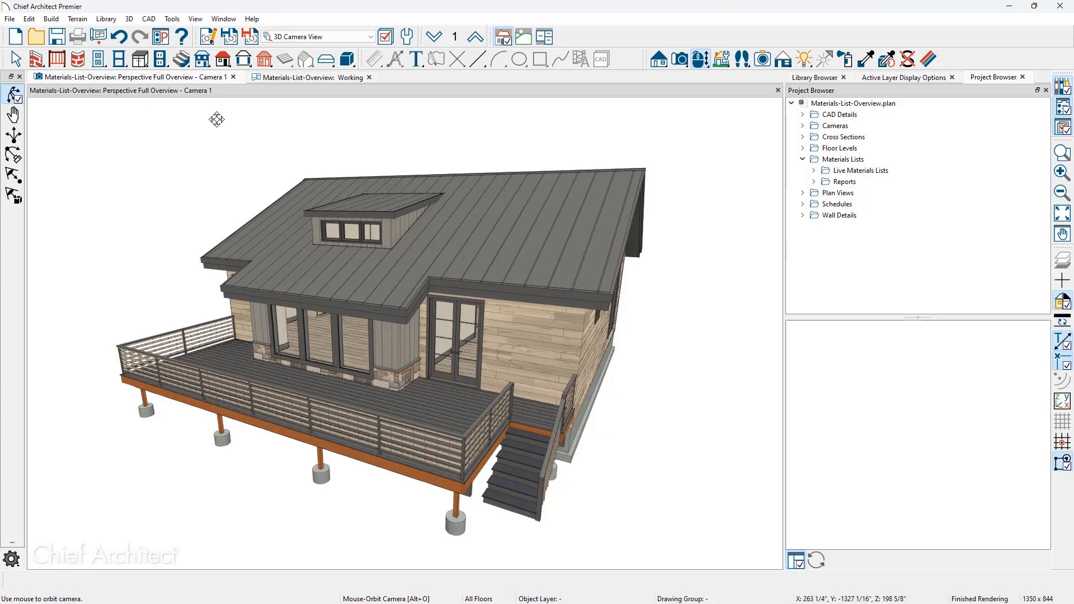
# - Calculate a materials list for all floors and review its entries down to the window, door and cabinet categories
pyautogui.click(179, 21)
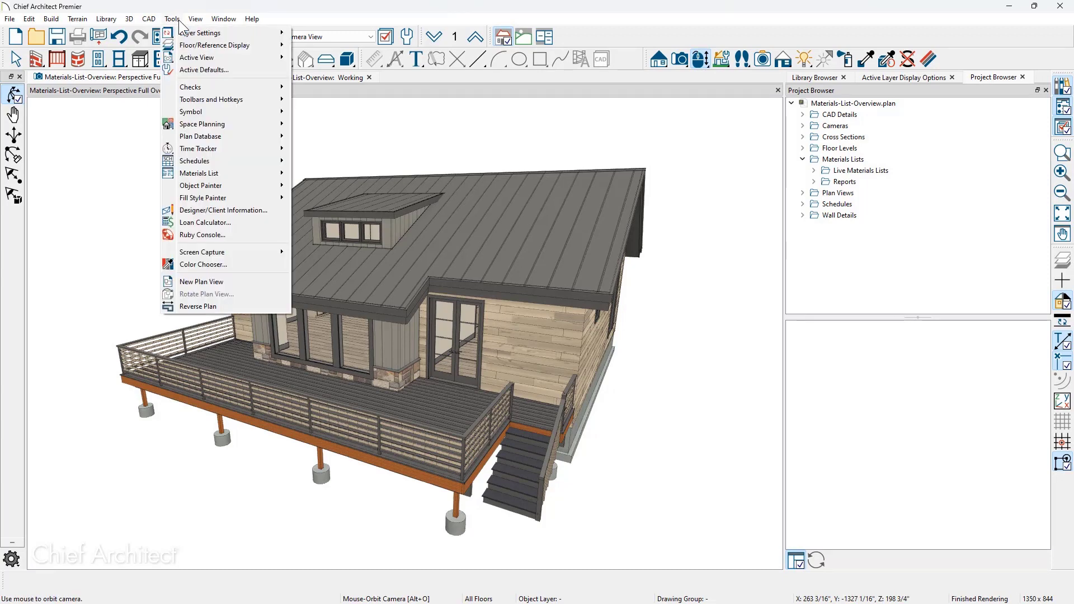
pyautogui.moveTo(229, 175)
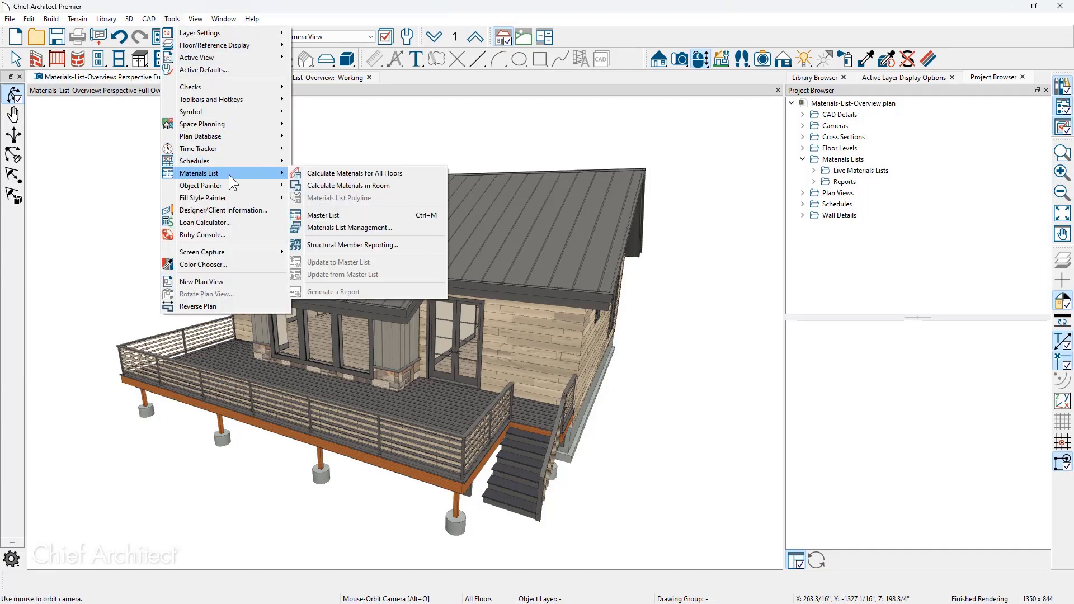
pyautogui.click(415, 173)
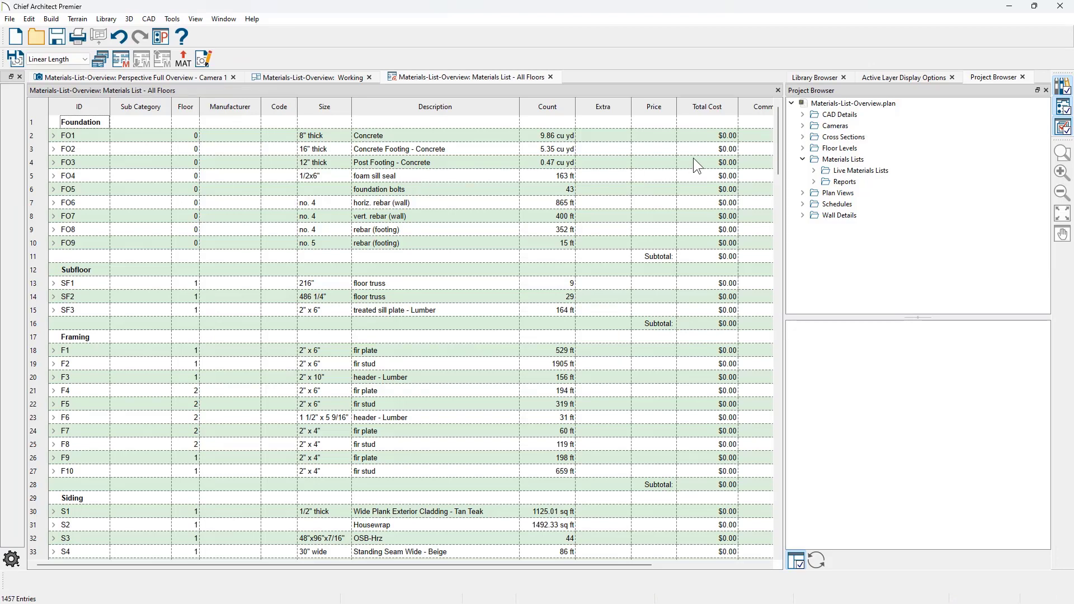
pyautogui.moveTo(777, 160); pyautogui.dragTo(750, 344)
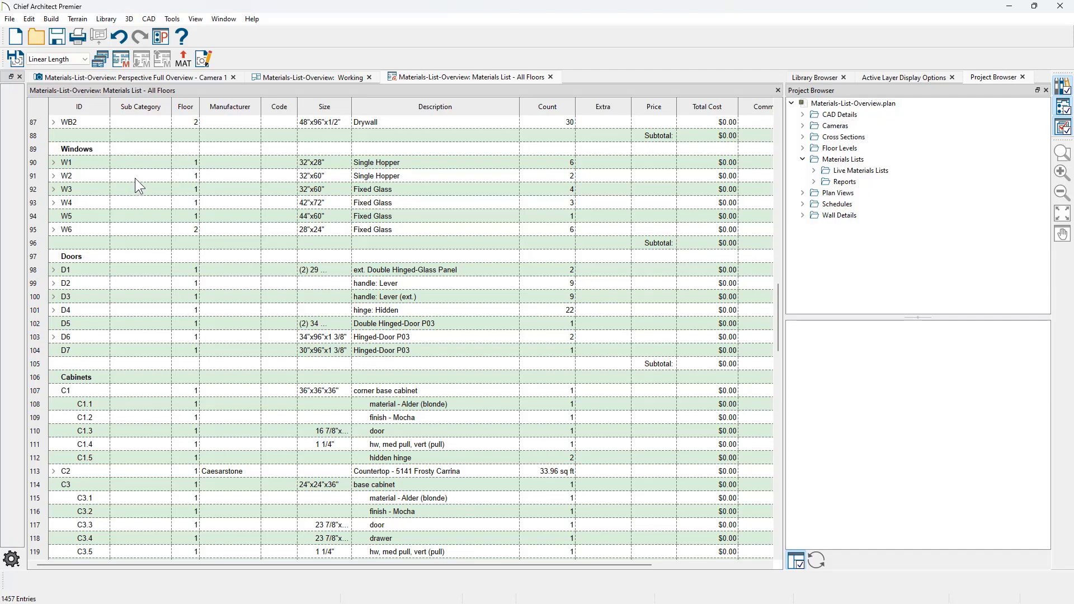
# - Show the perspective camera view beside the materials list and shorten the 42" wide front window to about 45 15/16" high by raising its sill
pyautogui.click(180, 78)
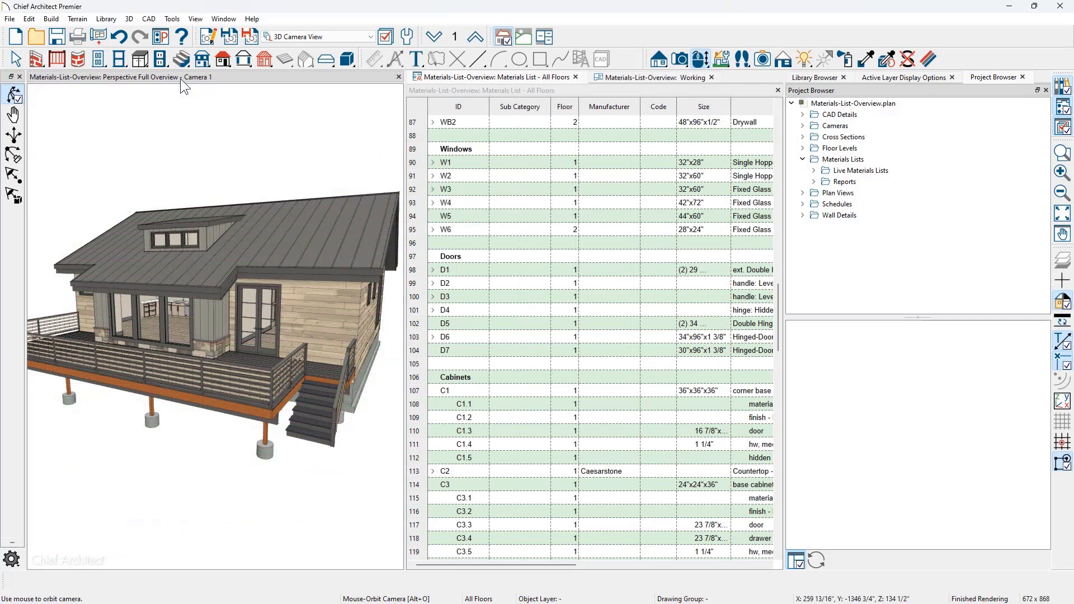
pyautogui.scroll(5, 177, 325)
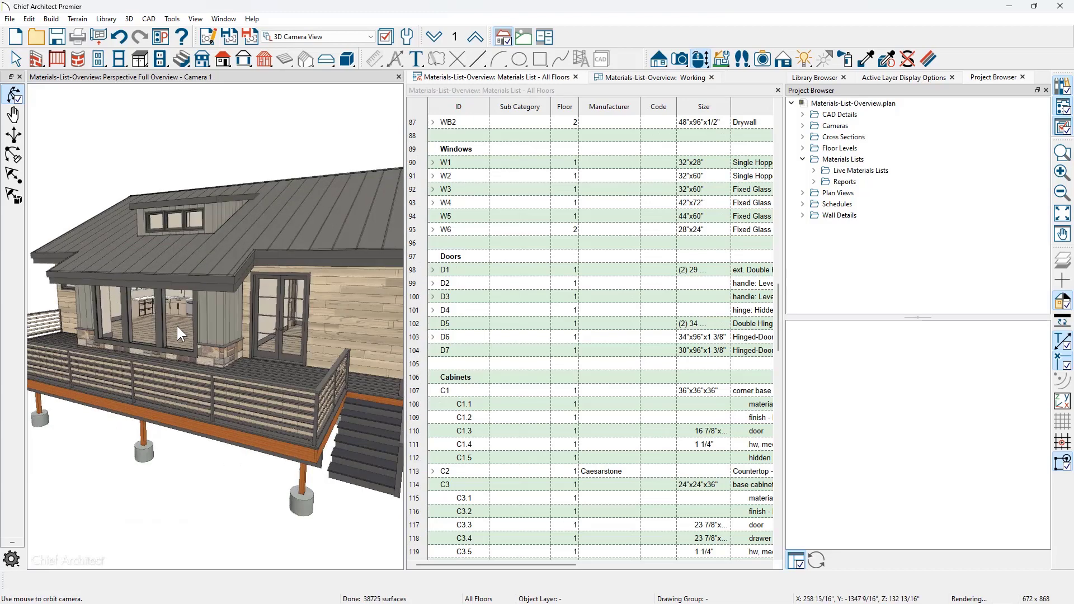
pyautogui.scroll(-3, 177, 326)
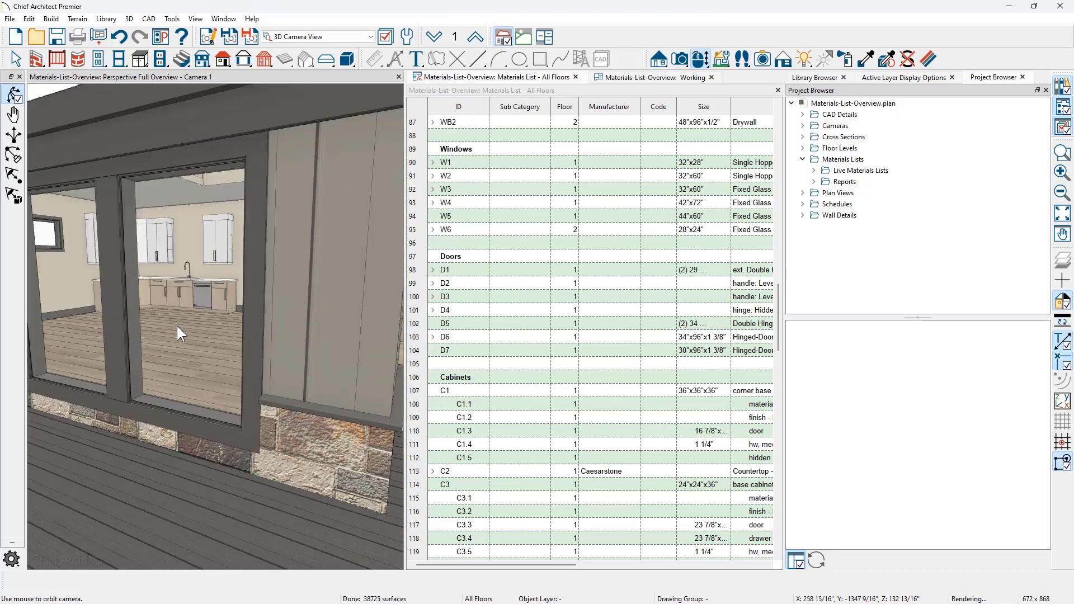
pyautogui.click(182, 392)
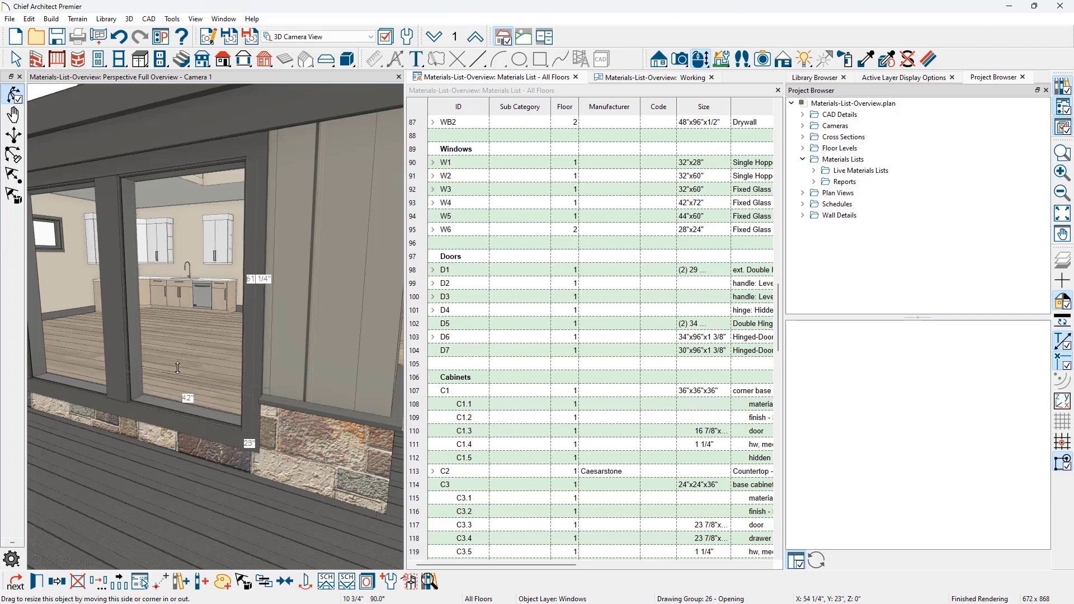
pyautogui.moveTo(186, 333); pyautogui.dragTo(179, 333)
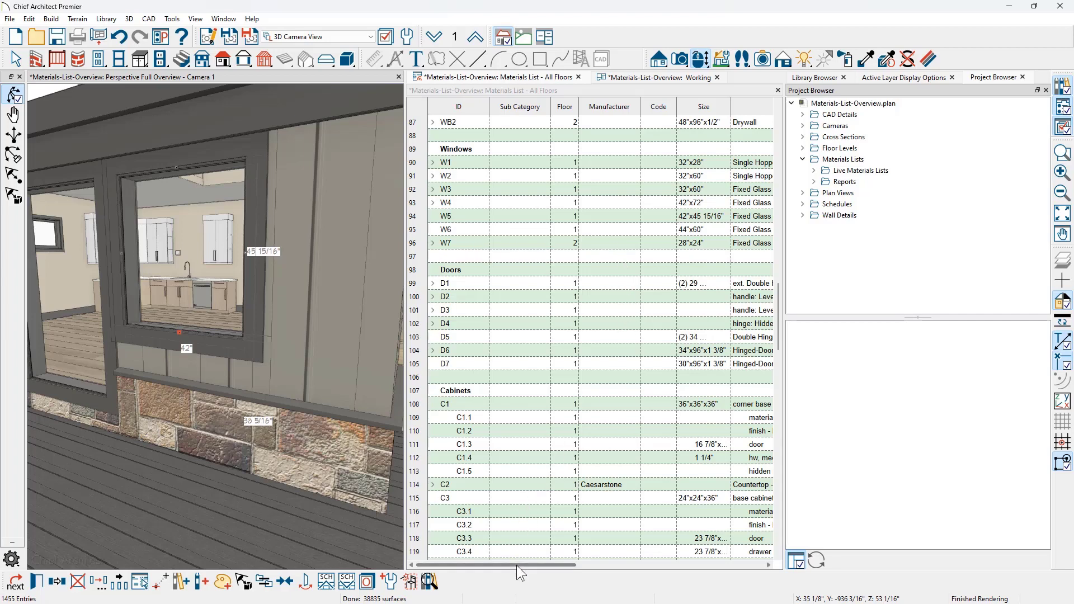
pyautogui.moveTo(516, 566)
pyautogui.mouseDown()
pyautogui.moveTo(640, 560)
pyautogui.moveTo(507, 557)
pyautogui.mouseUp()
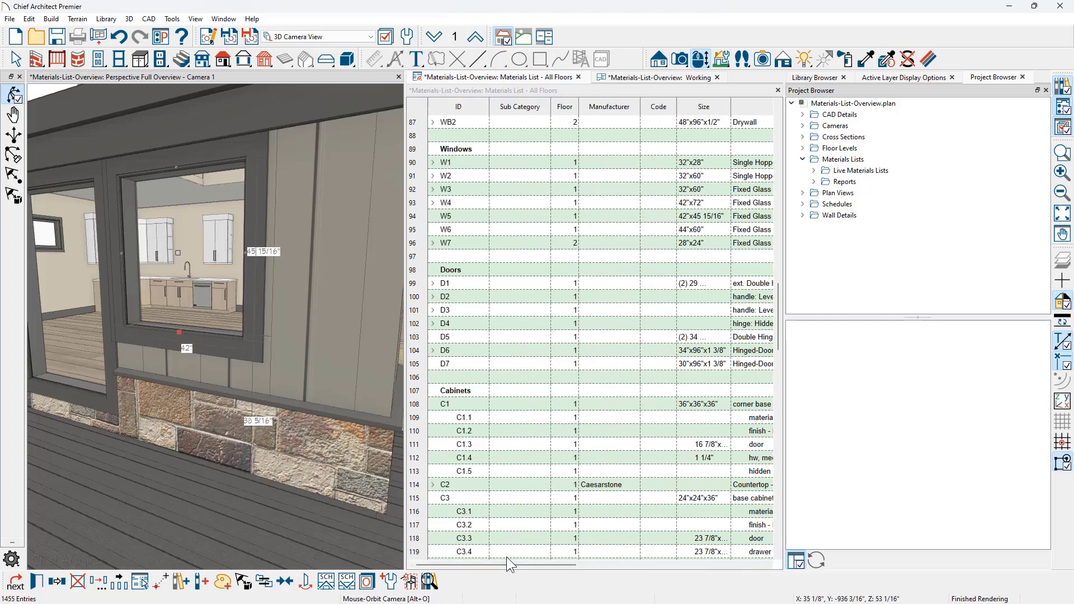
# - Close the camera view and the materials list, and calculate the materials for the small bathroom in the floor plan
pyautogui.click(399, 76)
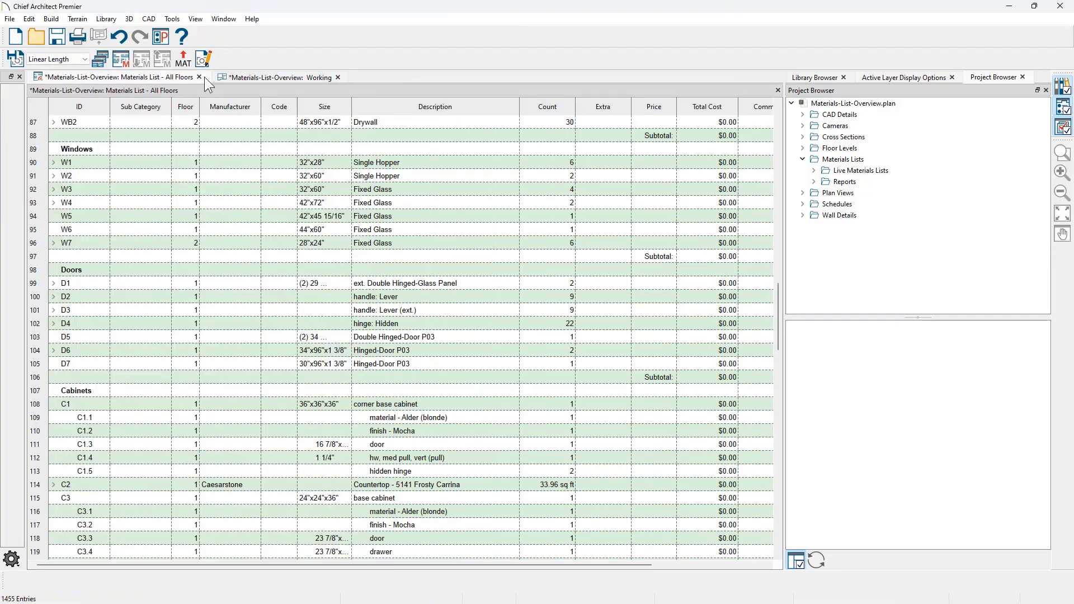
pyautogui.click(200, 77)
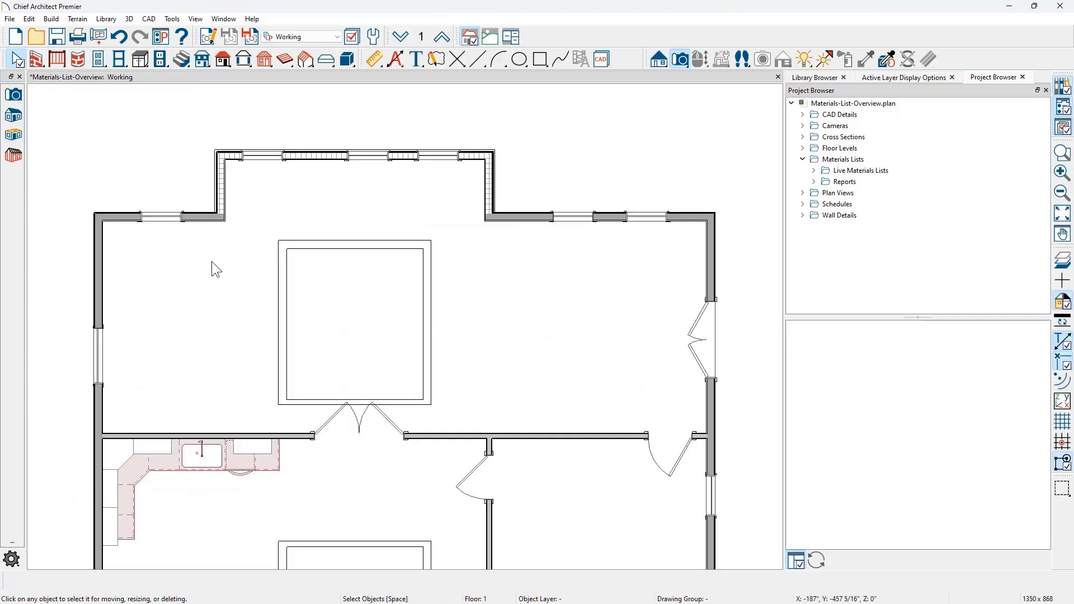
pyautogui.moveTo(516, 501); pyautogui.dragTo(502, 258, button='middle')
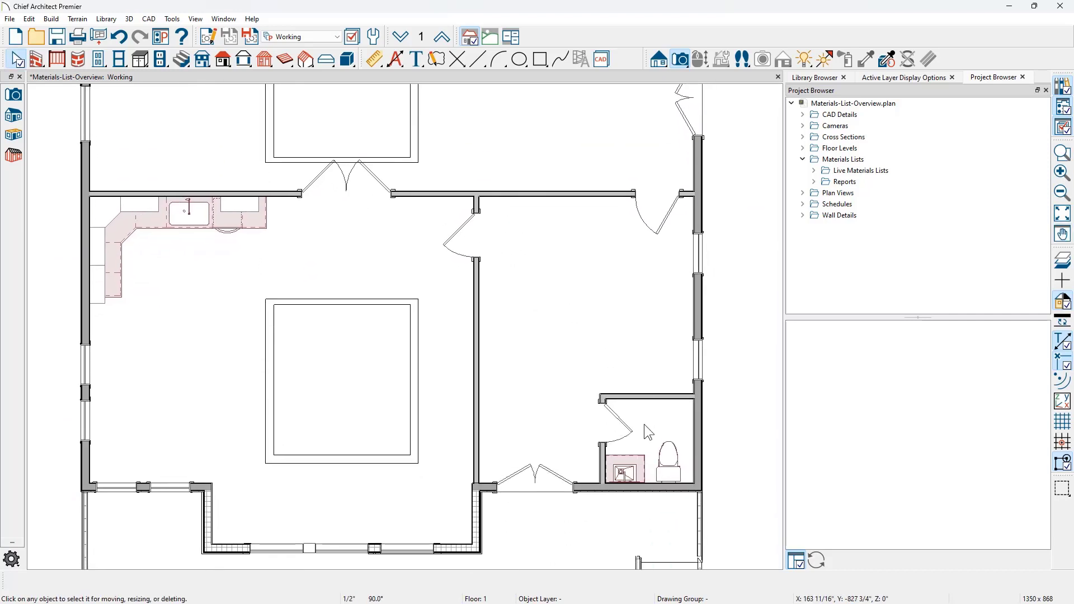
pyautogui.click(645, 426)
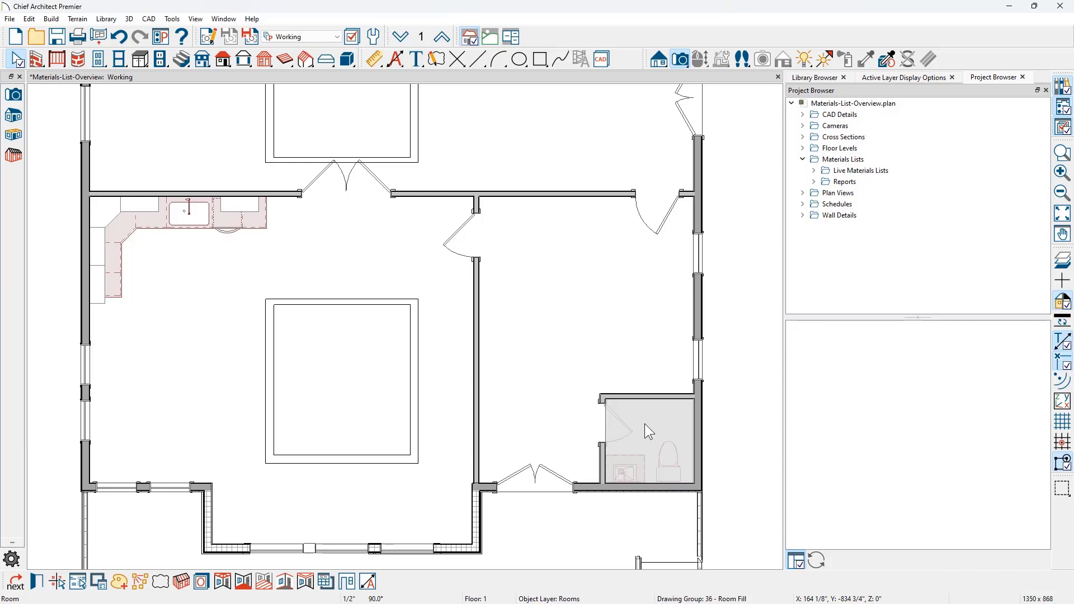
pyautogui.click(100, 583)
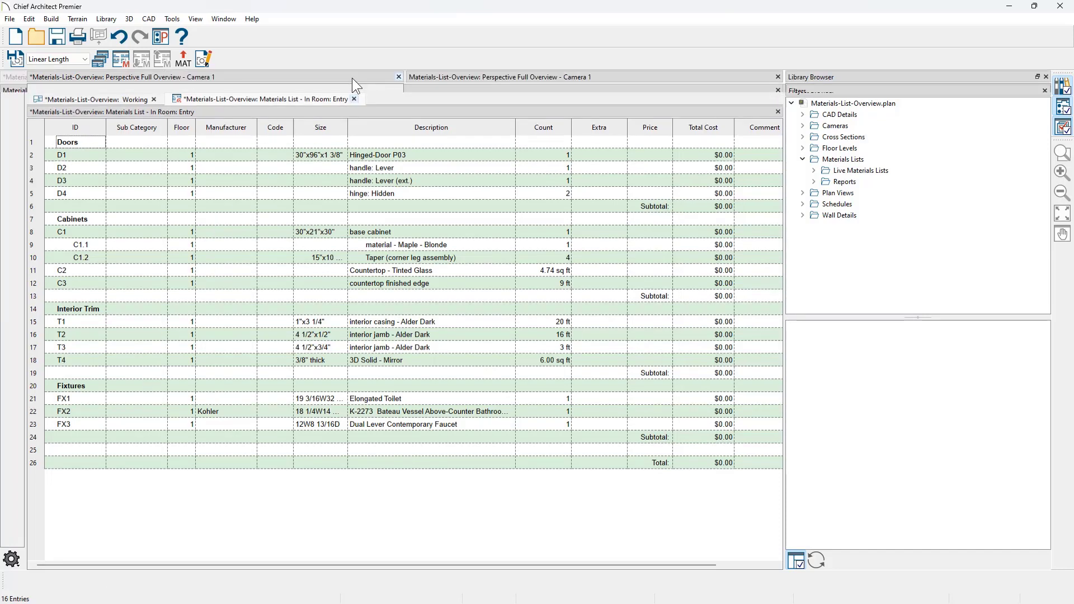
# - Close the bathroom's materials list and calculate a new materials list for all floors
pyautogui.click(353, 78)
pyautogui.click(175, 20)
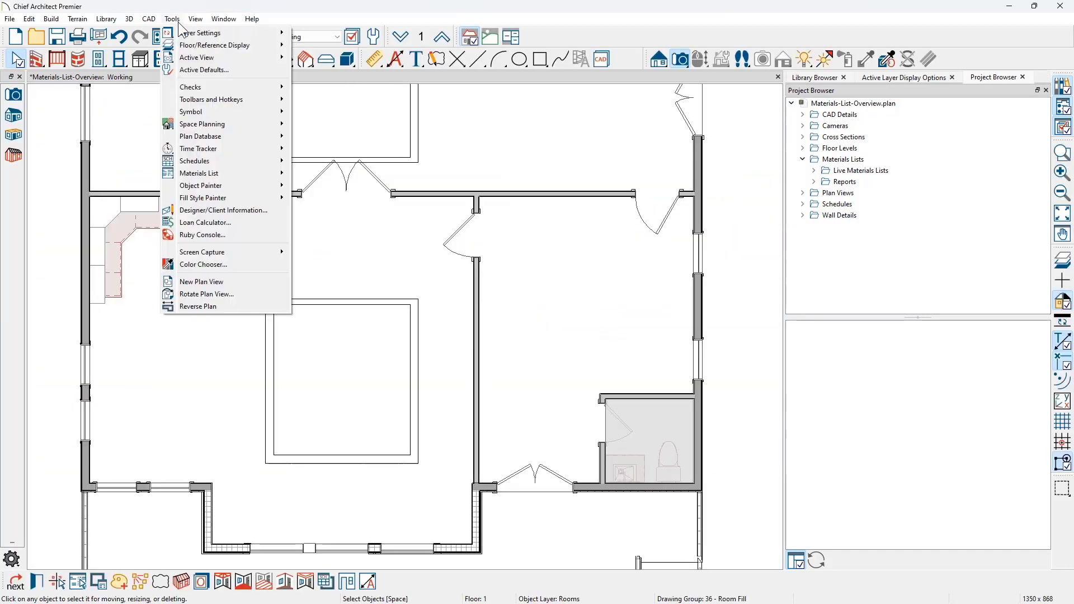
pyautogui.moveTo(247, 175)
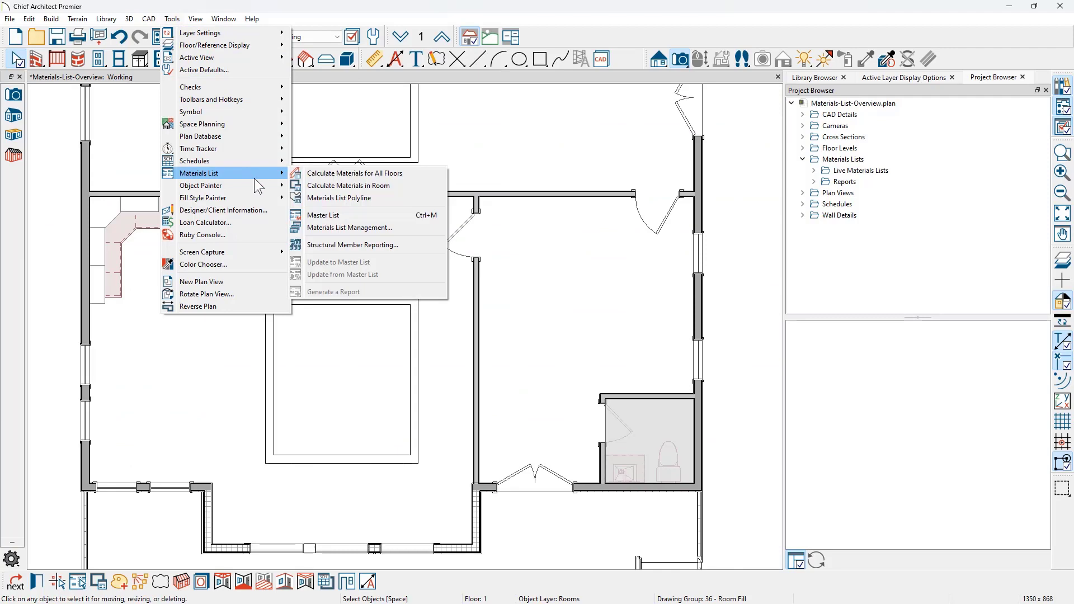
pyautogui.click(419, 178)
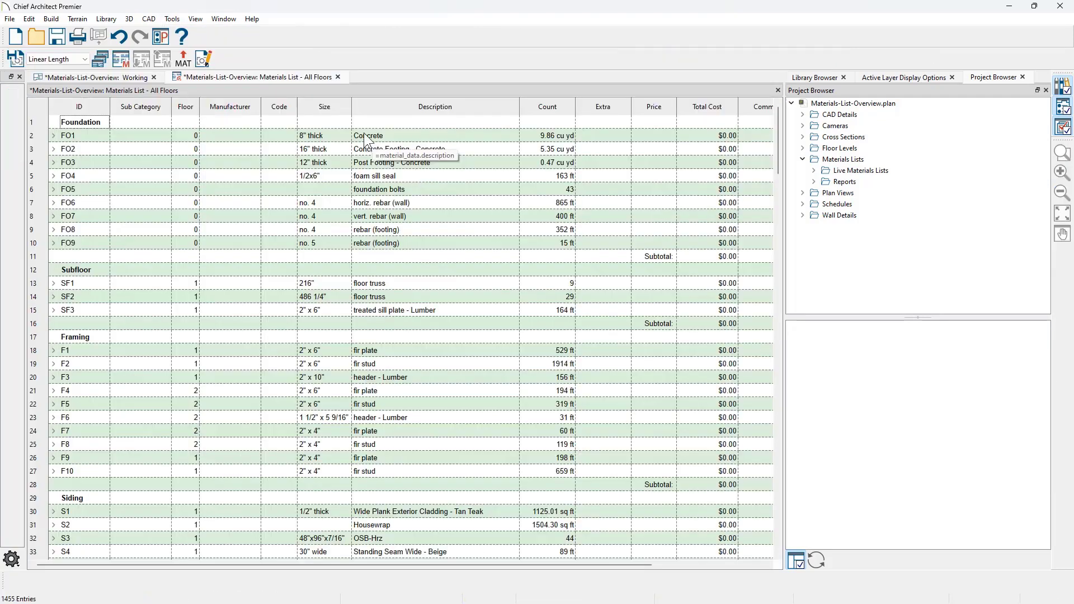
# - Restrict the materials list to floor 1 in its specification
pyautogui.click(206, 57)
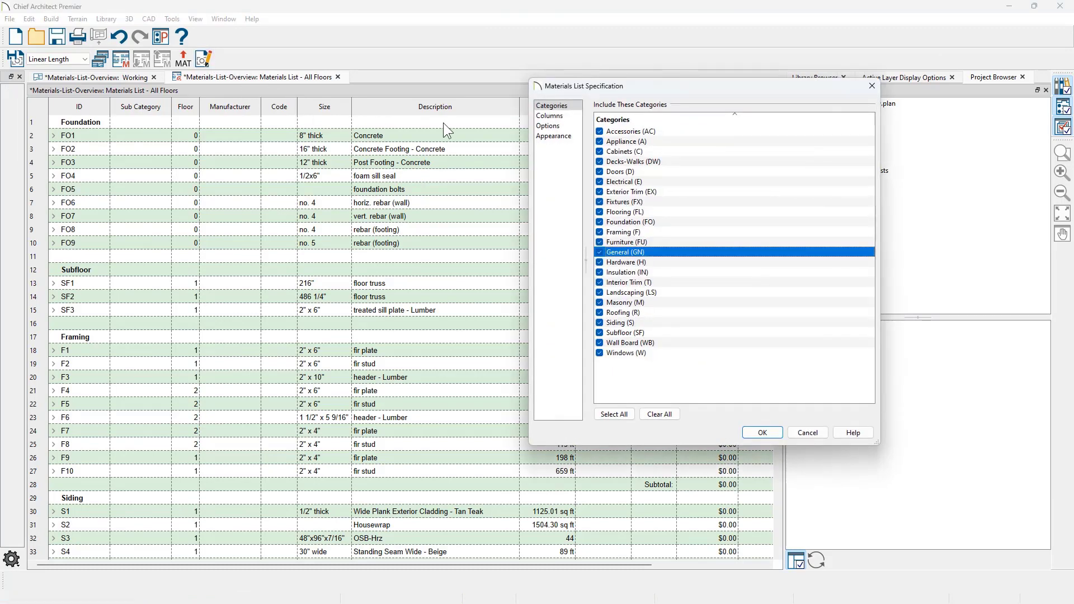
pyautogui.click(546, 125)
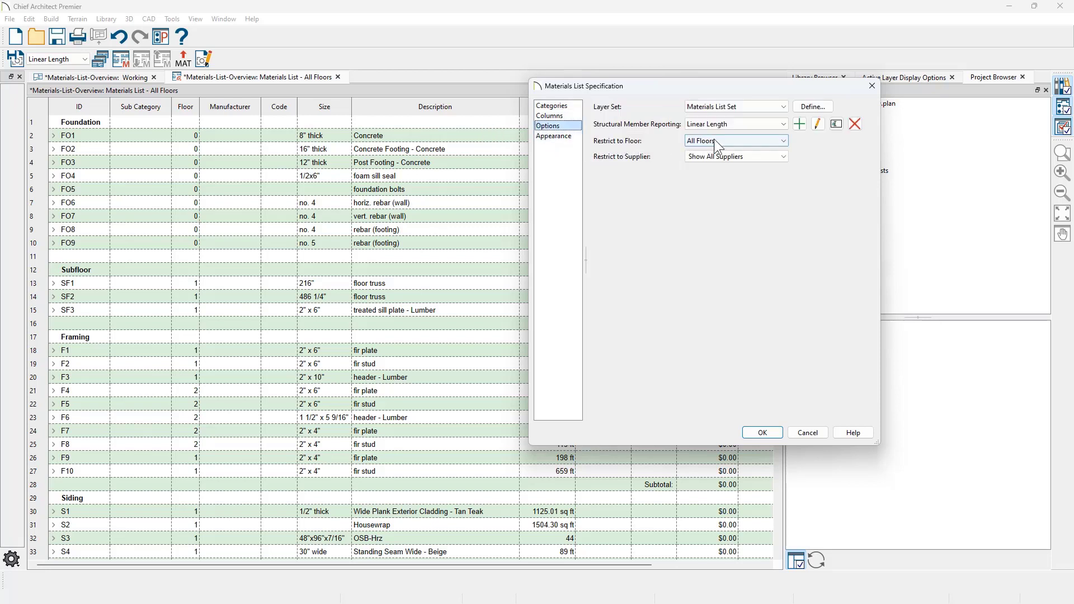
pyautogui.click(783, 144)
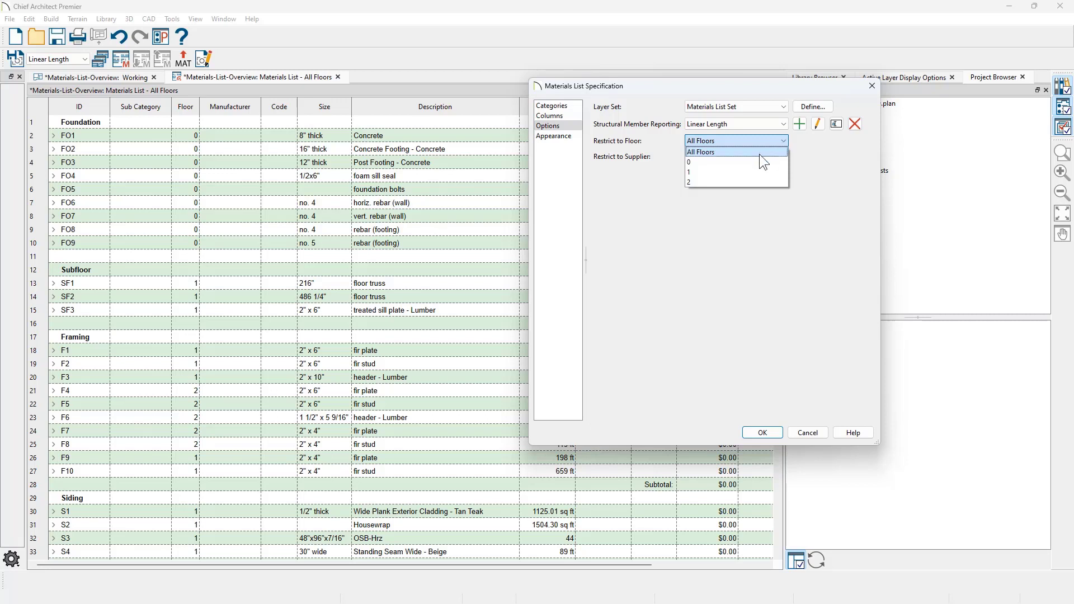
pyautogui.click(734, 171)
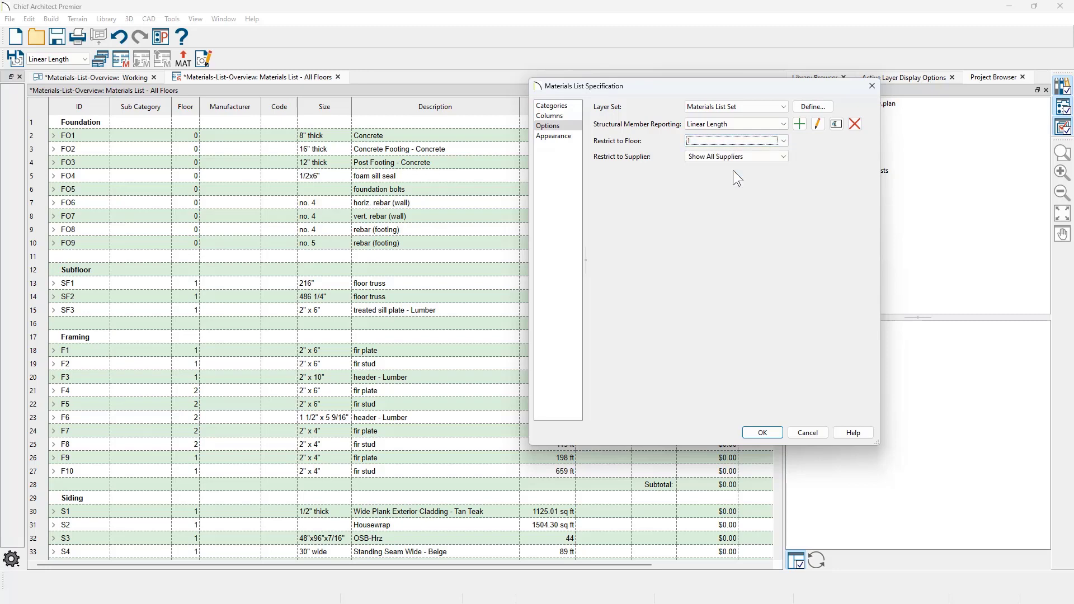
pyautogui.click(761, 432)
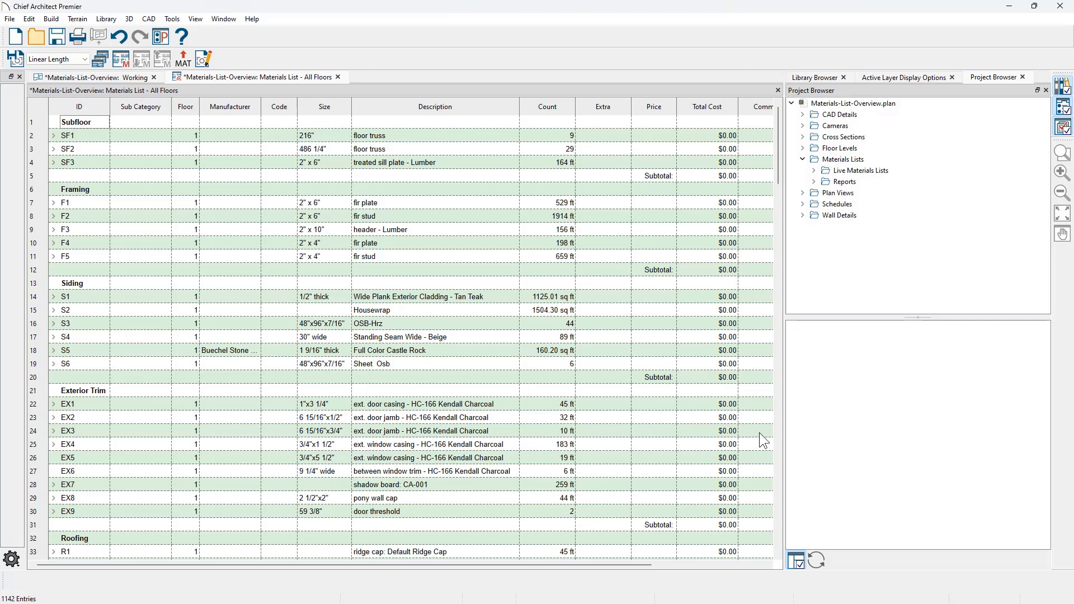
# - Exclude the Accessories, Cabinets and Electrical categories from the materials list
pyautogui.click(207, 59)
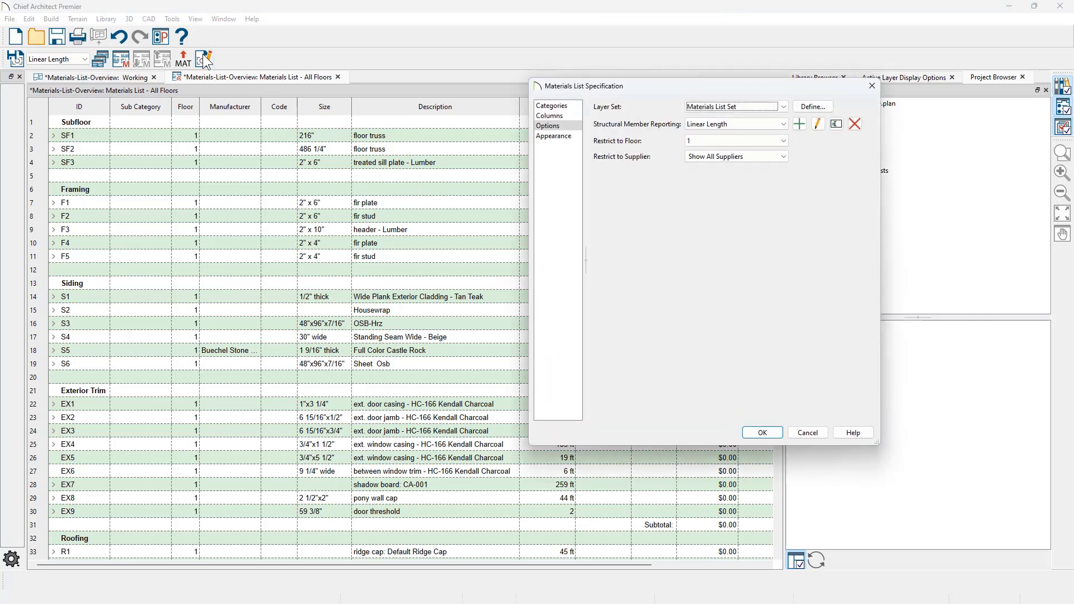
pyautogui.click(577, 106)
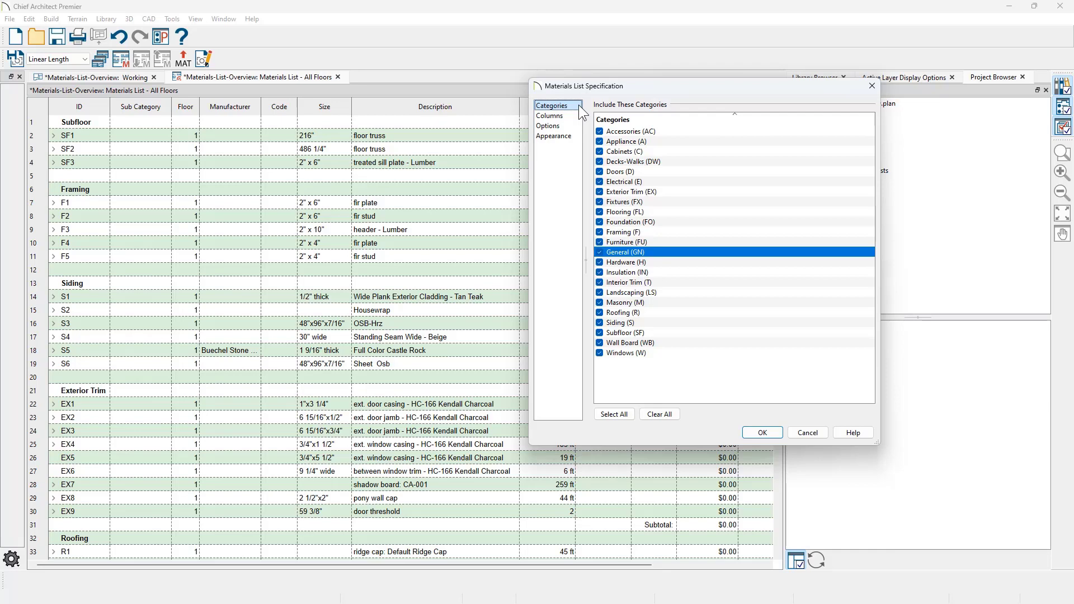
pyautogui.click(600, 131)
pyautogui.click(600, 151)
pyautogui.click(600, 182)
pyautogui.click(762, 432)
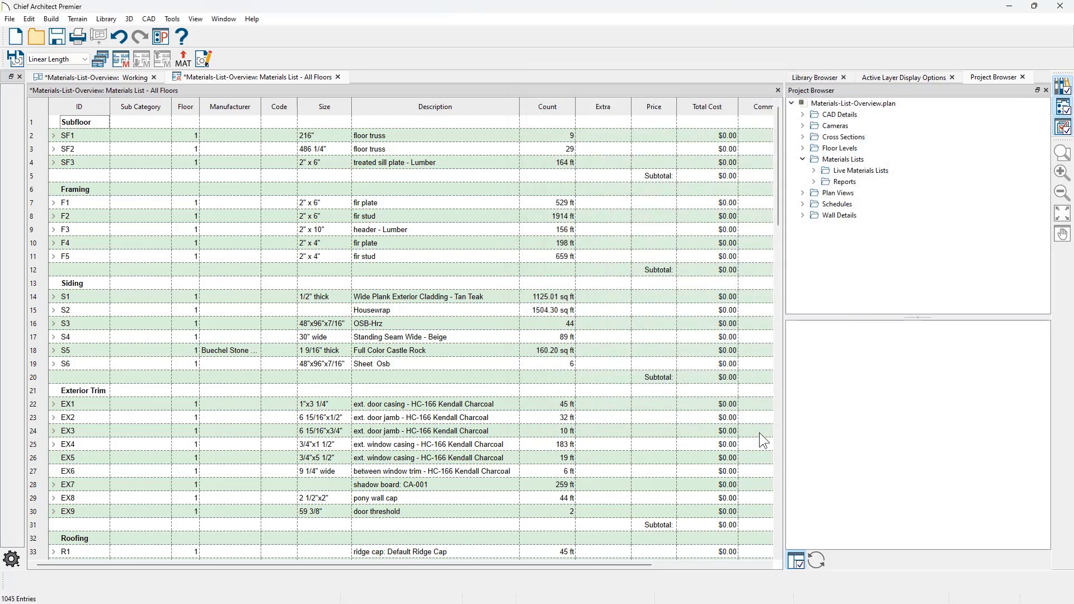
# - Exclude the Sub Category column from the materials list's specification
pyautogui.click(202, 58)
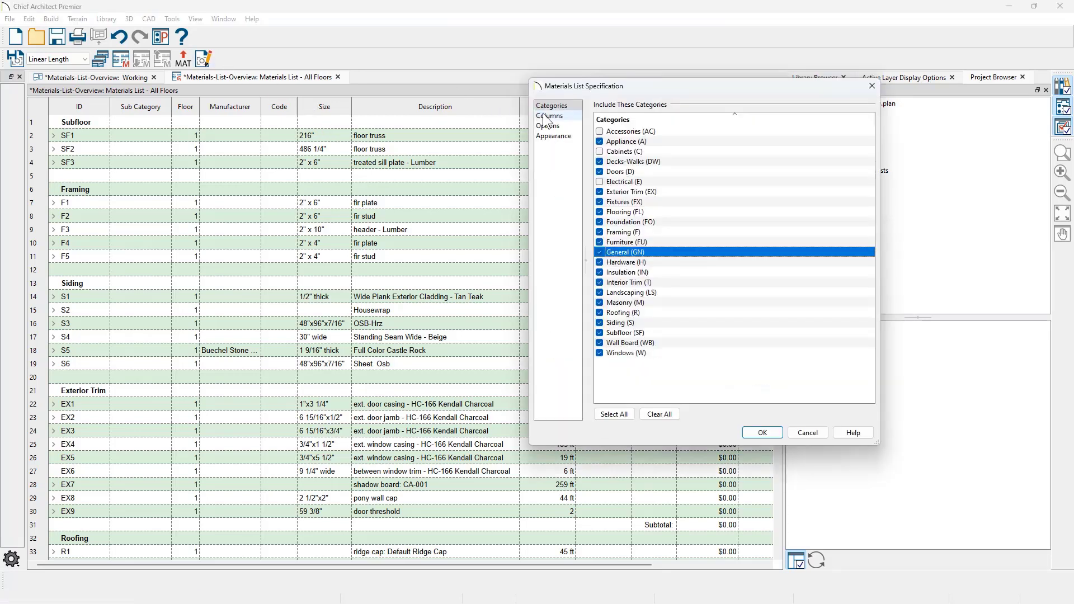
pyautogui.click(545, 117)
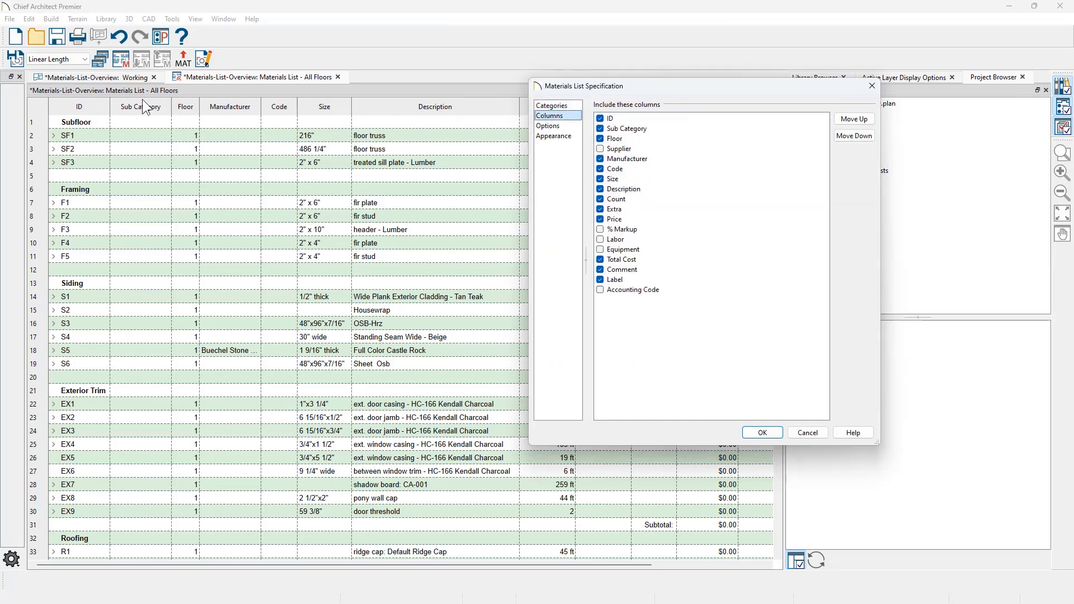
pyautogui.click(608, 129)
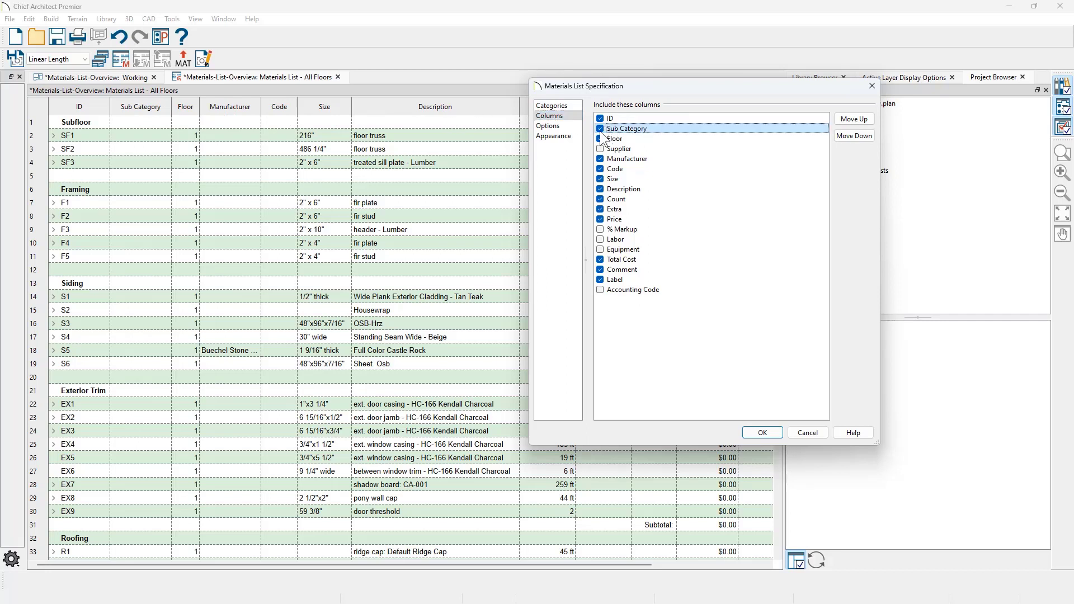
pyautogui.click(600, 129)
# - Set the materials list's even row color to light gray and apply the specification
pyautogui.click(568, 137)
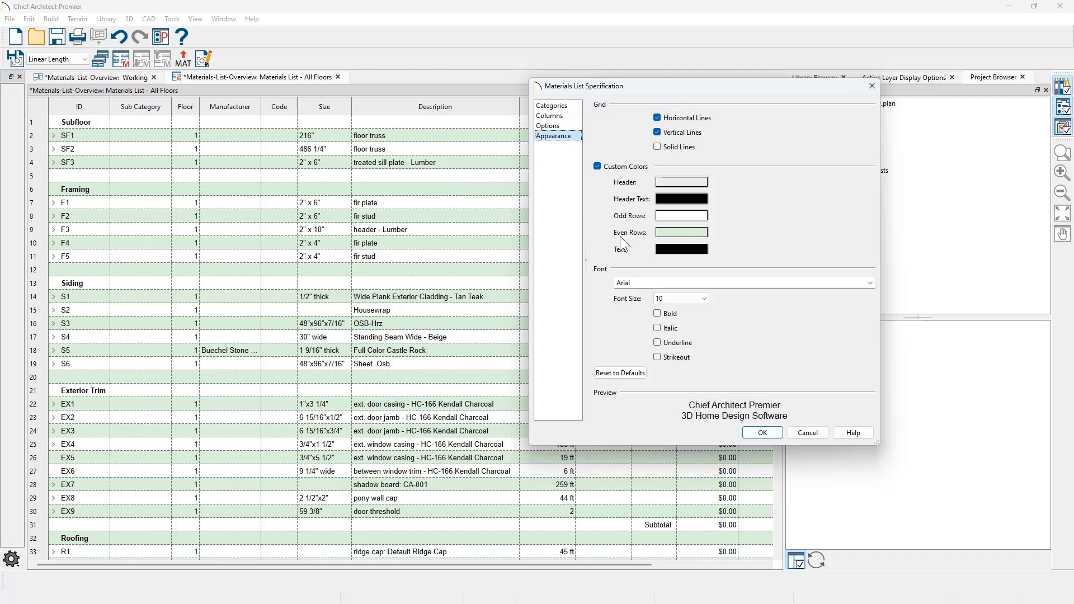
pyautogui.click(666, 231)
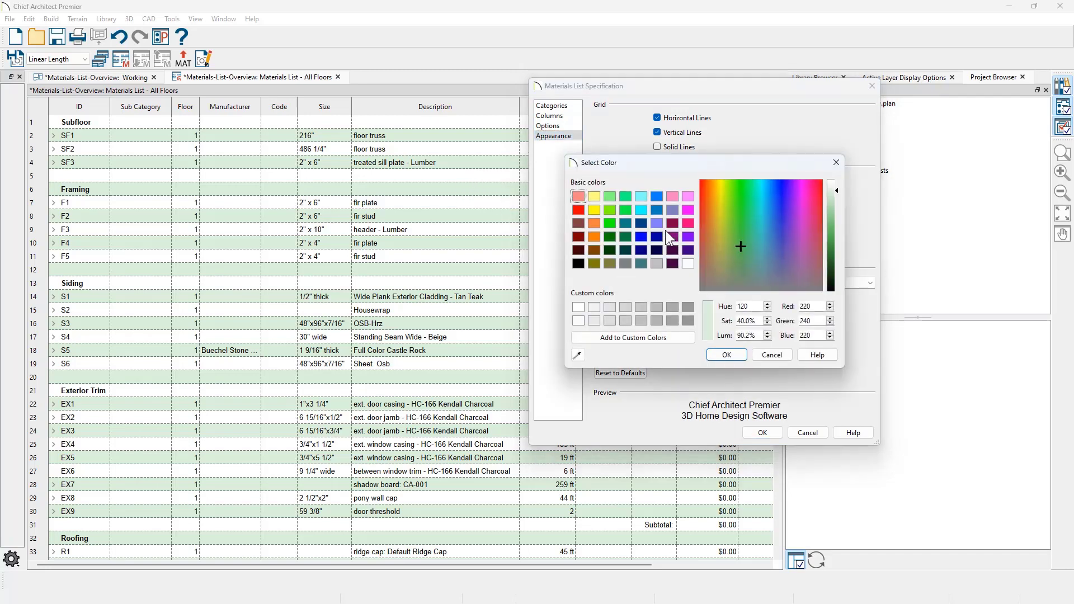
pyautogui.click(657, 263)
pyautogui.click(726, 355)
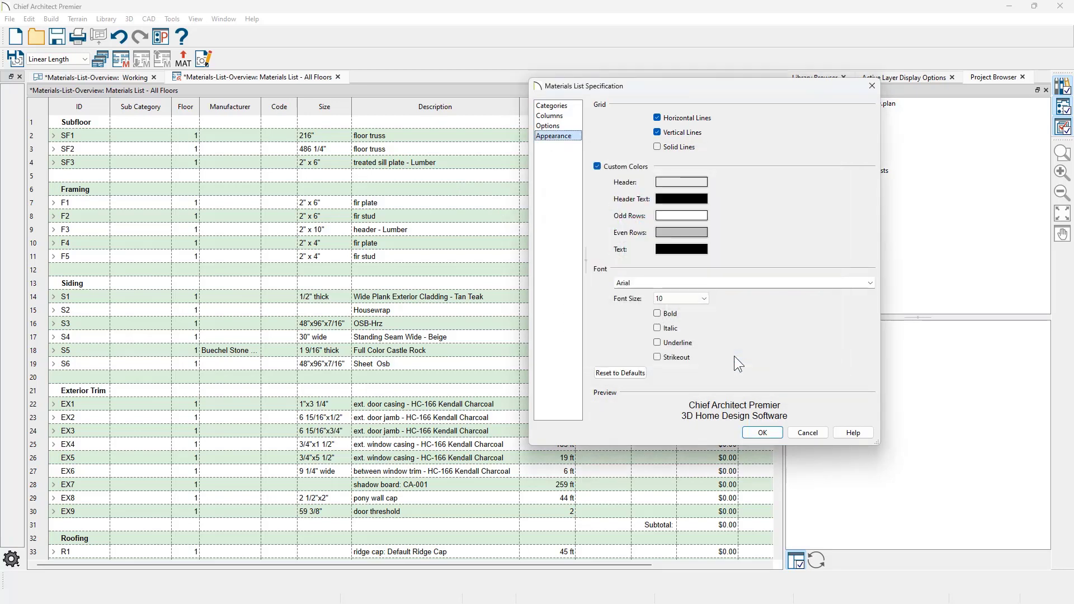
pyautogui.click(753, 434)
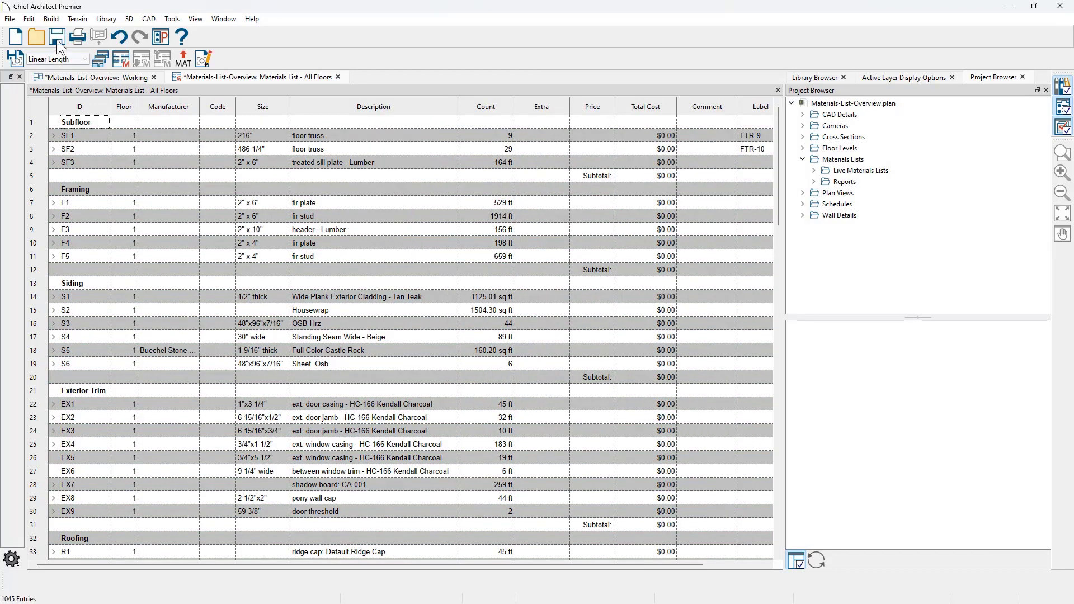
# - Exclude the Accessories category and the Sub Category column in the plan's Materials List default settings
pyautogui.click(29, 19)
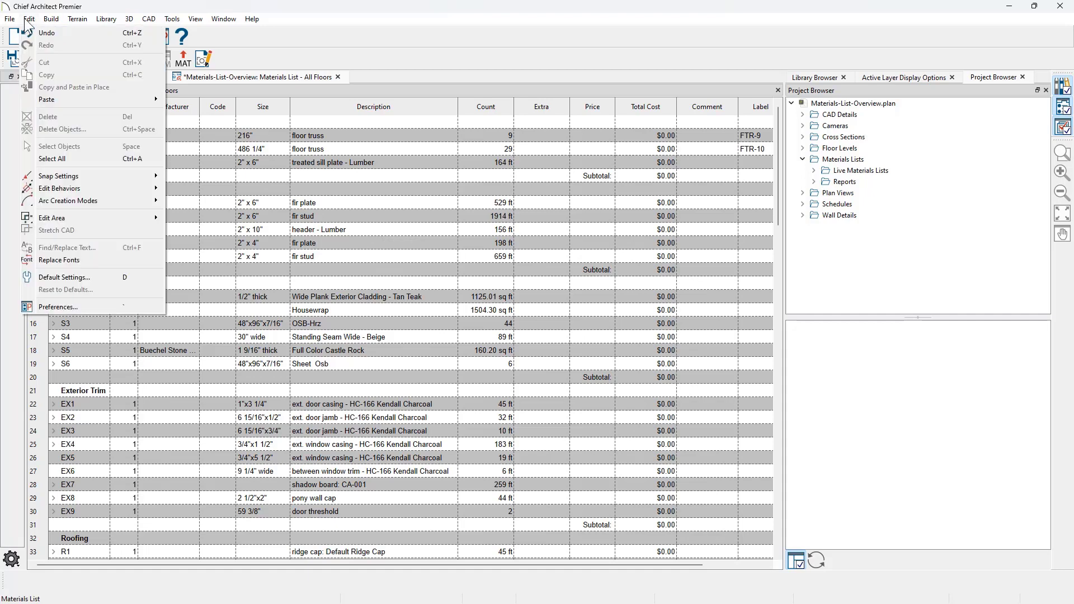
pyautogui.click(68, 276)
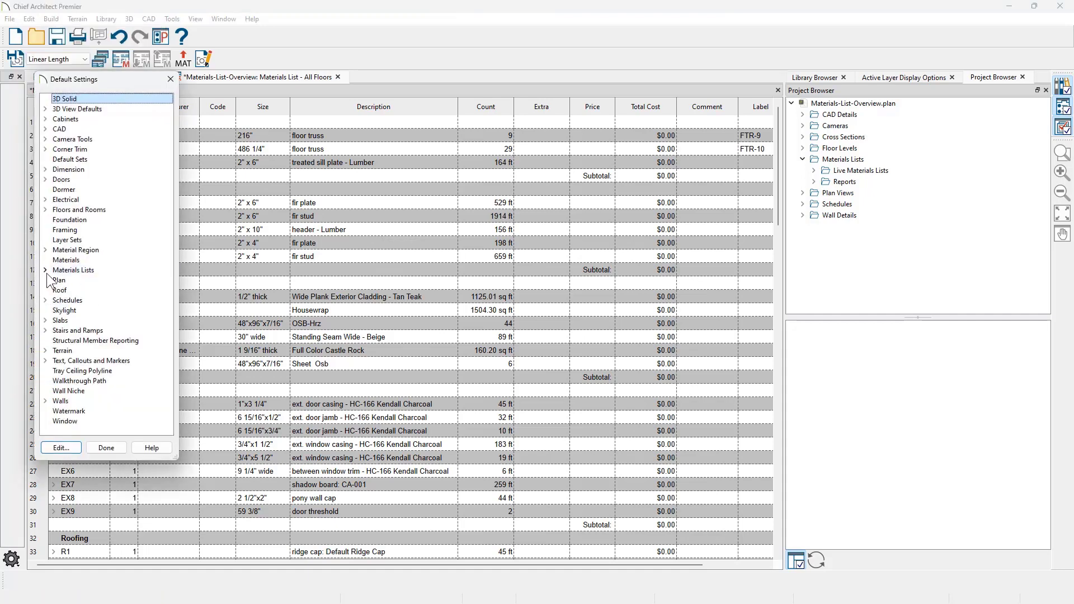
pyautogui.click(46, 272)
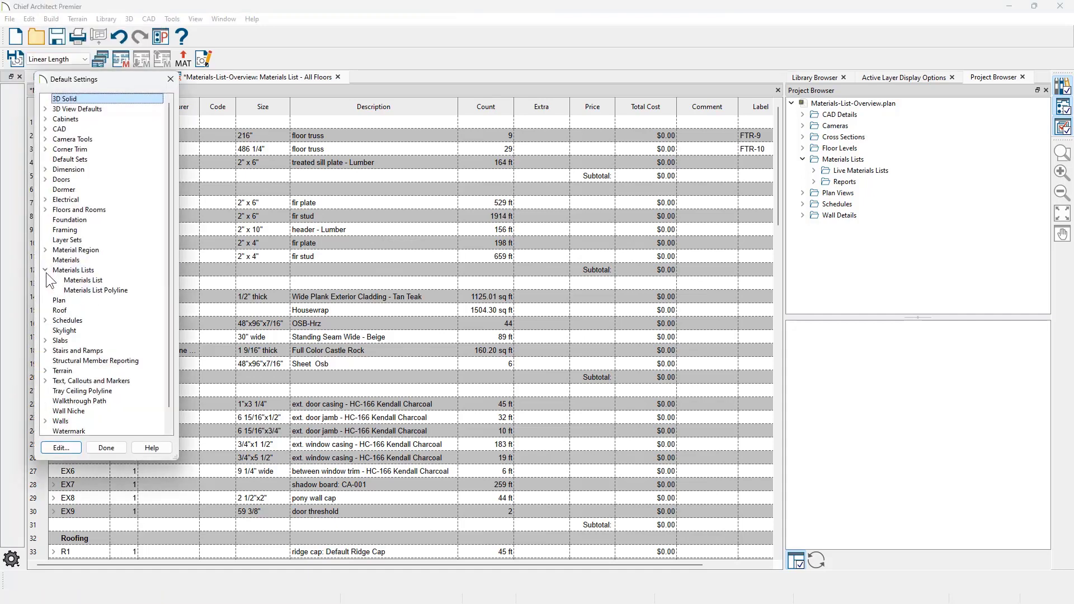
pyautogui.click(81, 280)
pyautogui.doubleClick(81, 280)
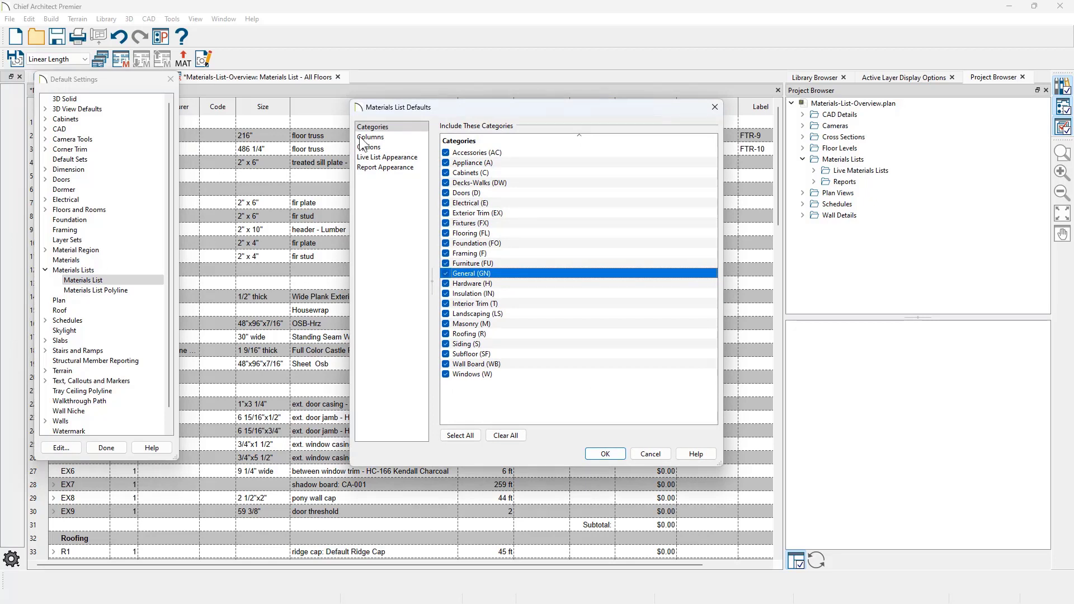
pyautogui.click(446, 153)
pyautogui.click(404, 138)
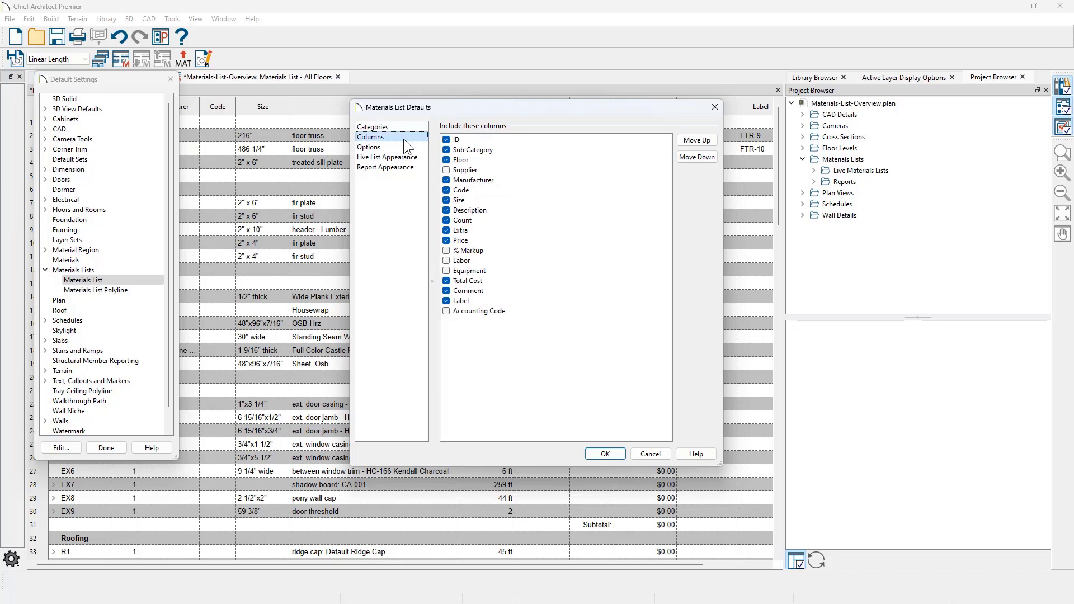
pyautogui.click(448, 150)
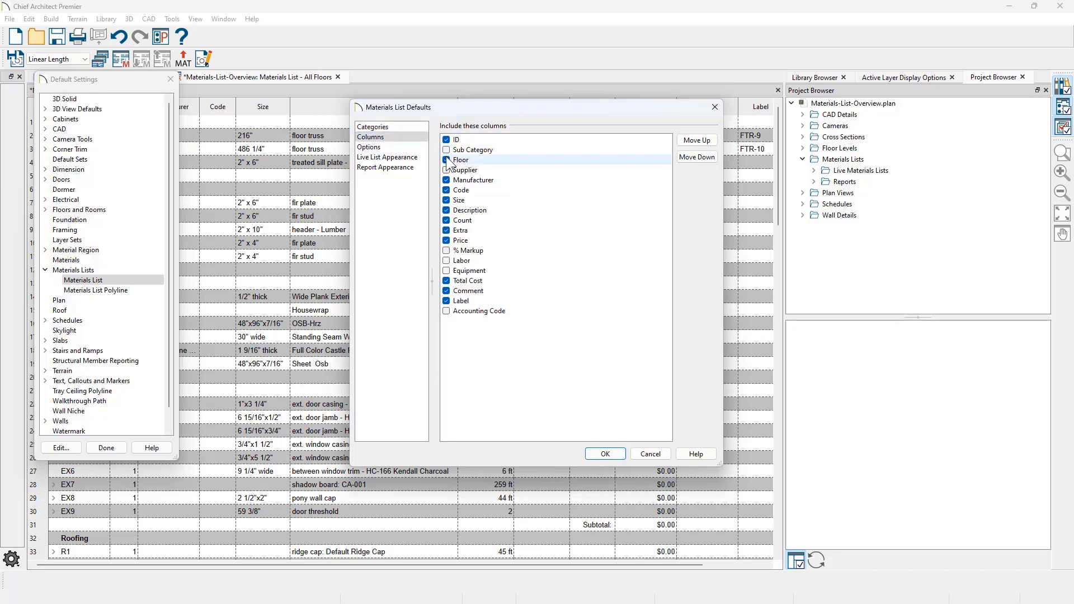
# - Set the even row color of the live list appearance to light gray in the Materials List defaults and apply them
pyautogui.click(381, 147)
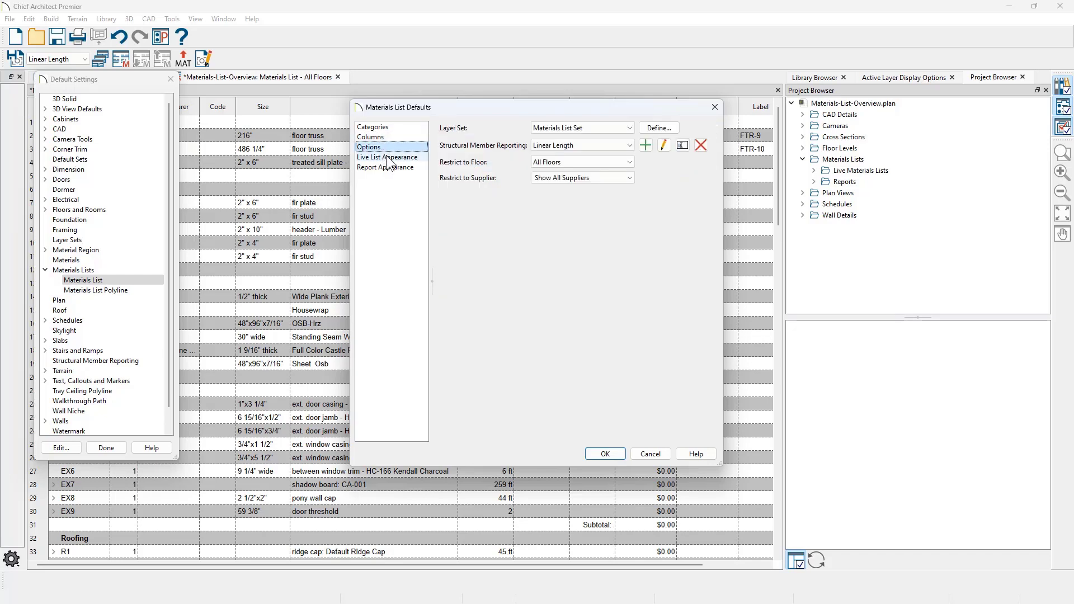
pyautogui.click(386, 157)
pyautogui.click(523, 255)
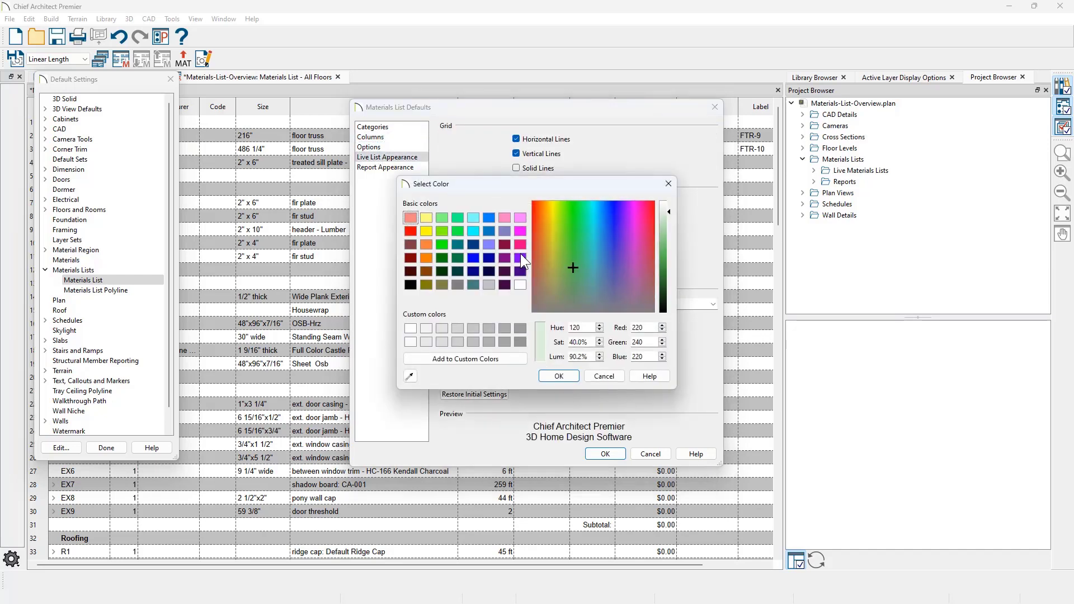
pyautogui.click(490, 284)
pyautogui.click(558, 377)
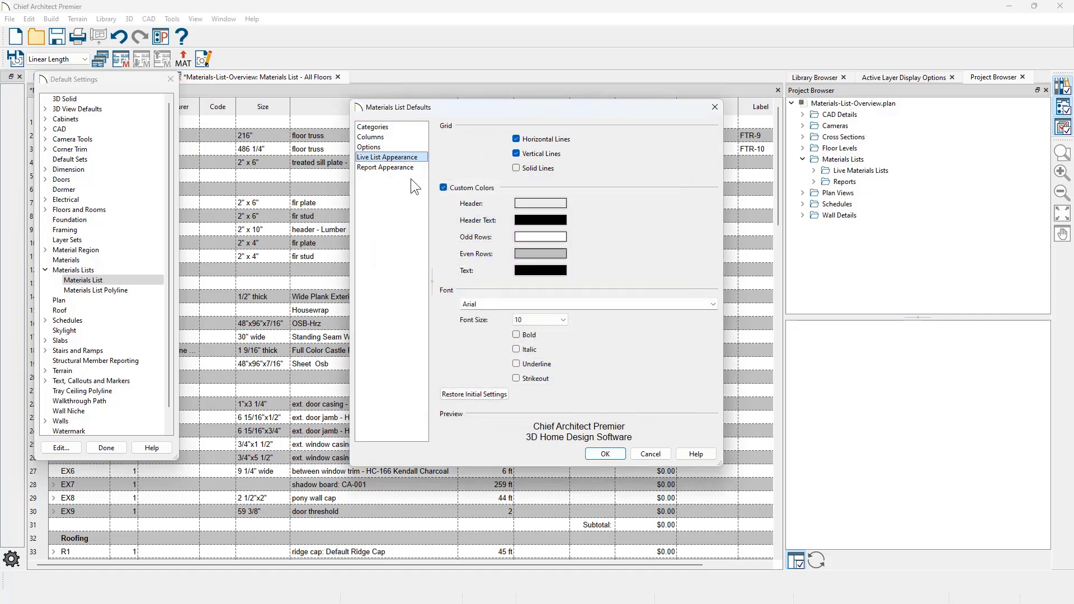
pyautogui.click(386, 167)
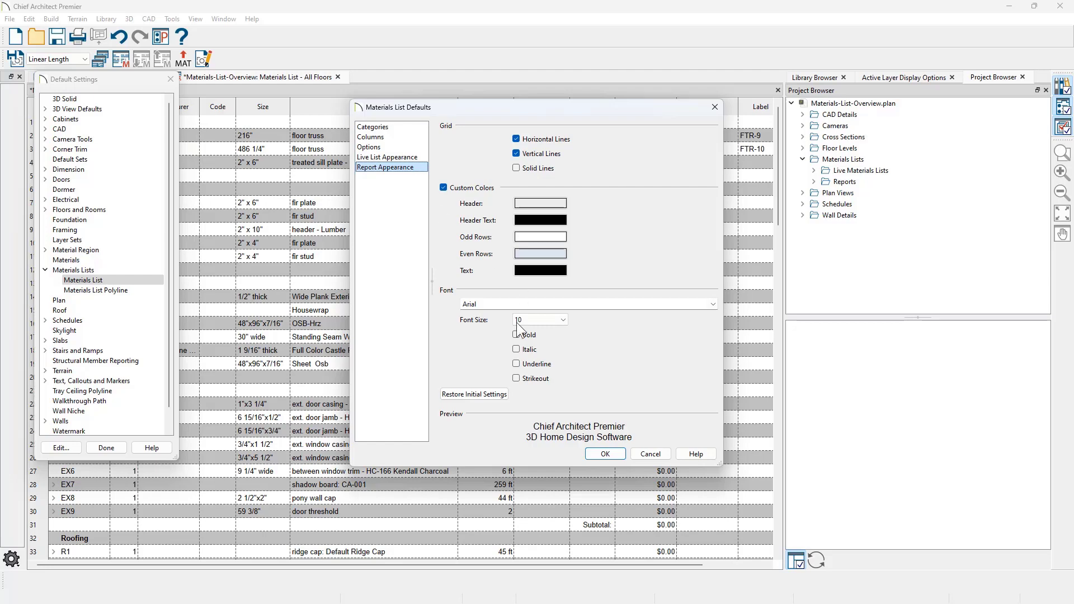
pyautogui.click(605, 454)
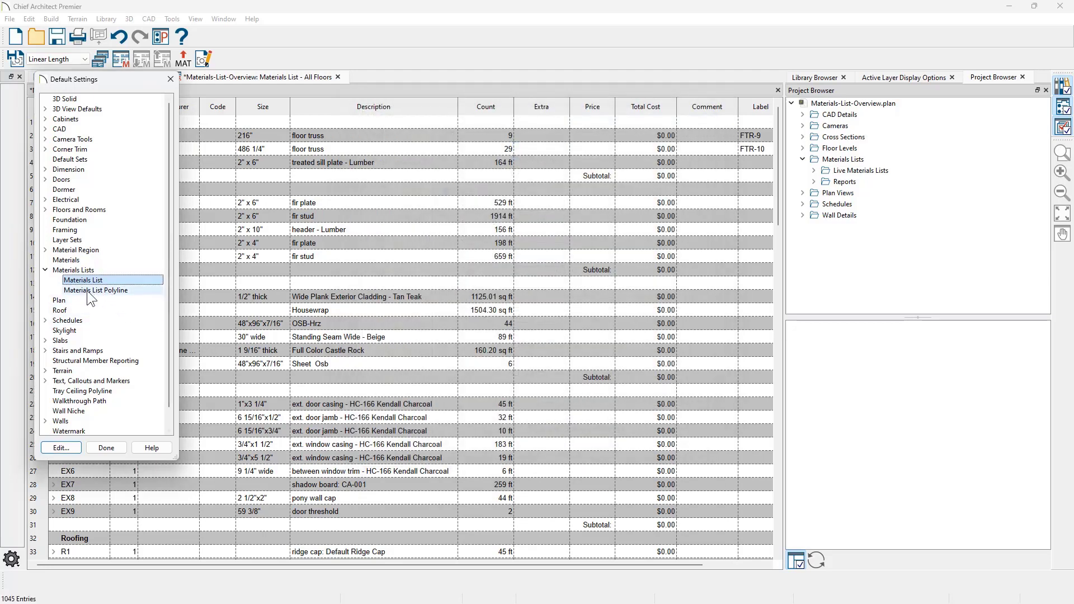
# - Review and accept the Materials List Polyline defaults, and close the All Floors materials list
pyautogui.doubleClick(86, 290)
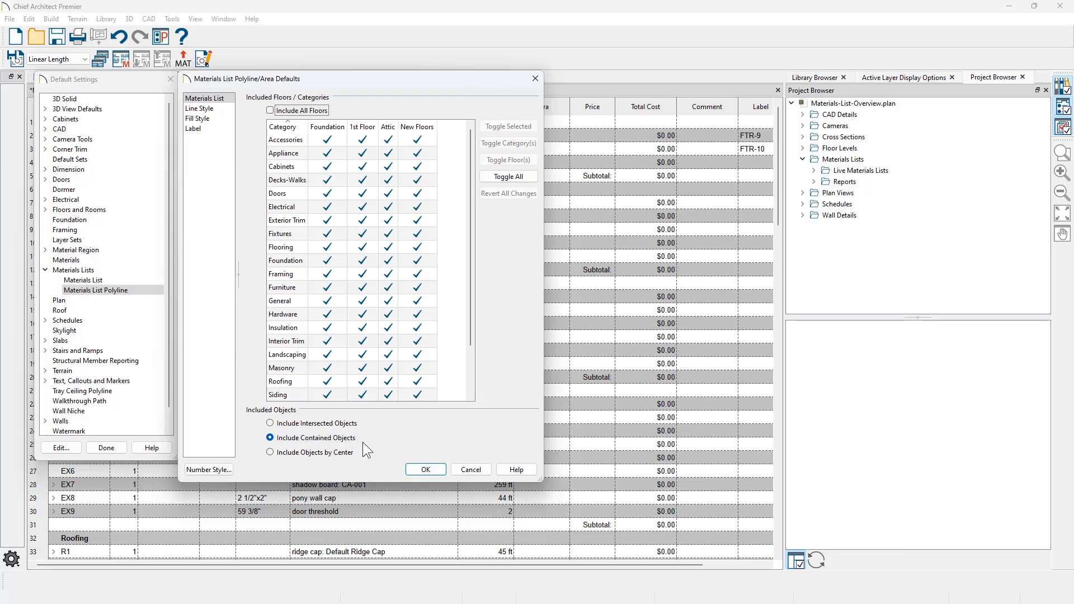
pyautogui.click(439, 474)
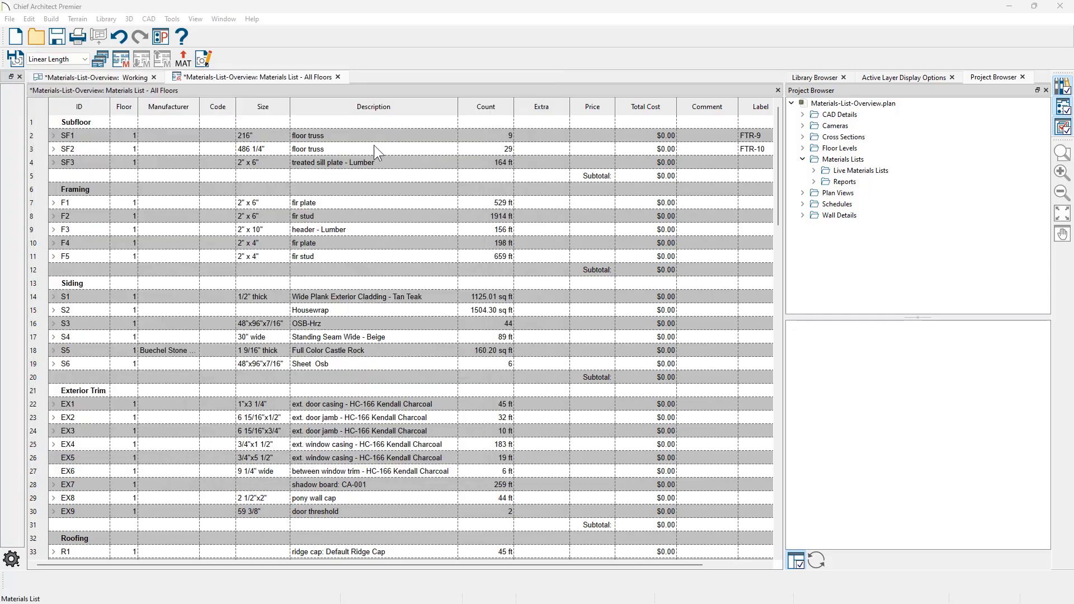
pyautogui.click(338, 76)
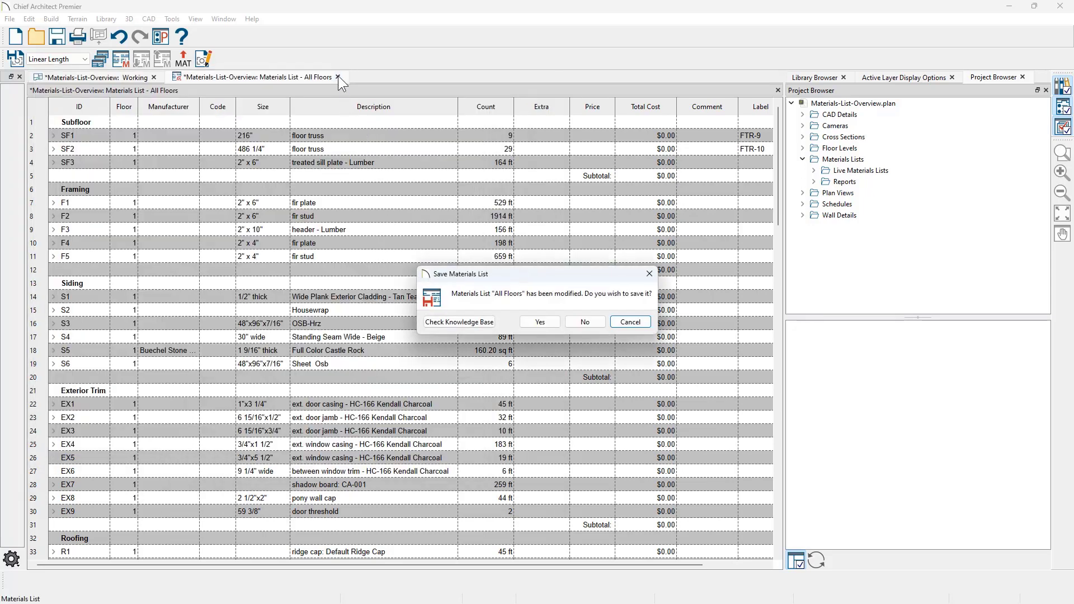
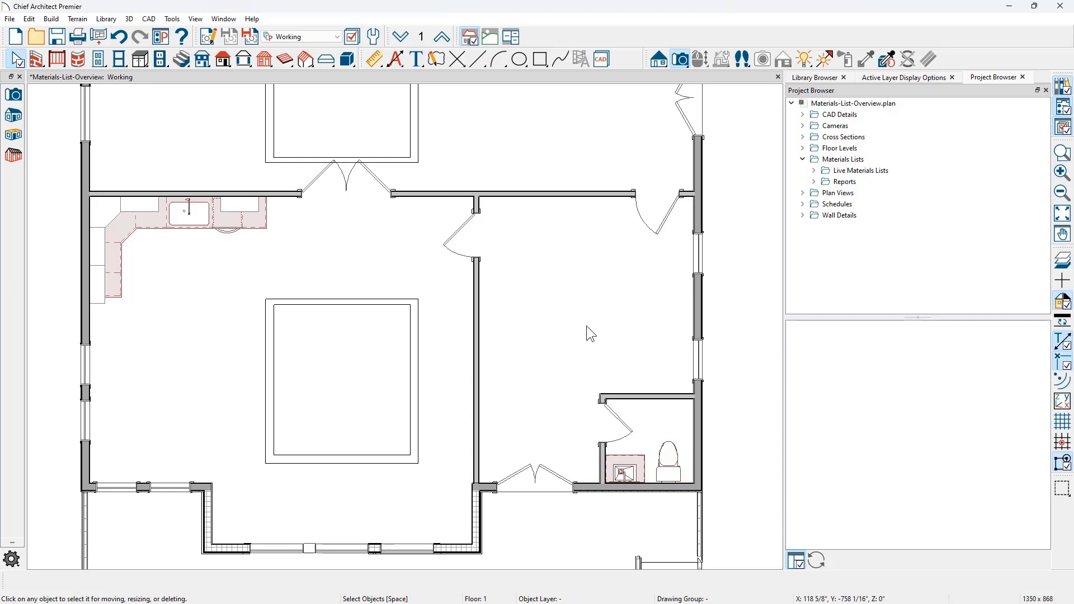
# - Draw a rectangular materials list polyline of about 688 sq ft around the kitchen room and calculate the materials inside it
pyautogui.click(172, 20)
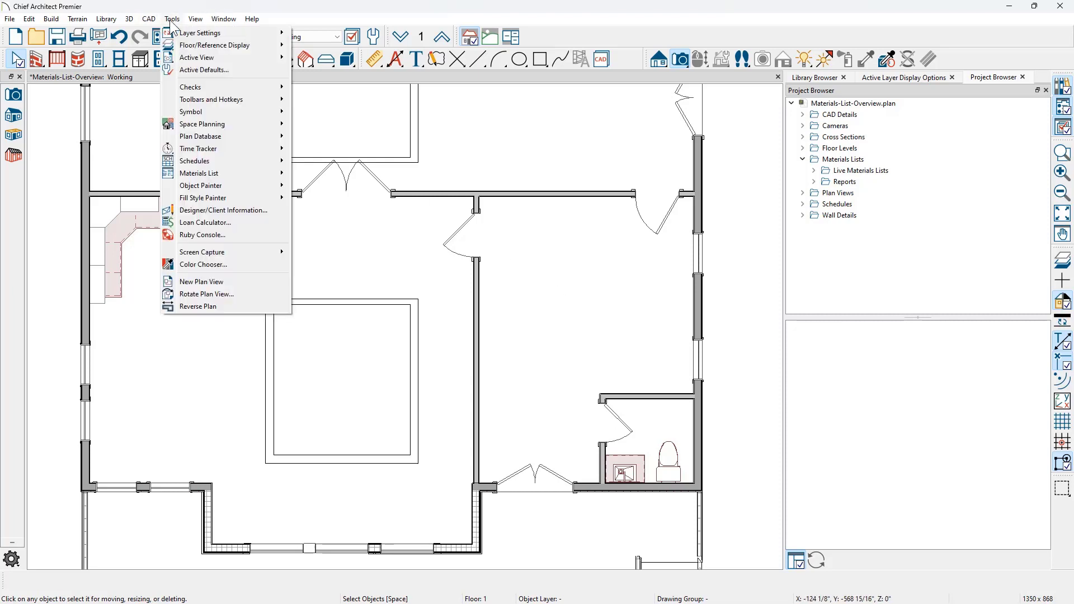
pyautogui.moveTo(202, 180)
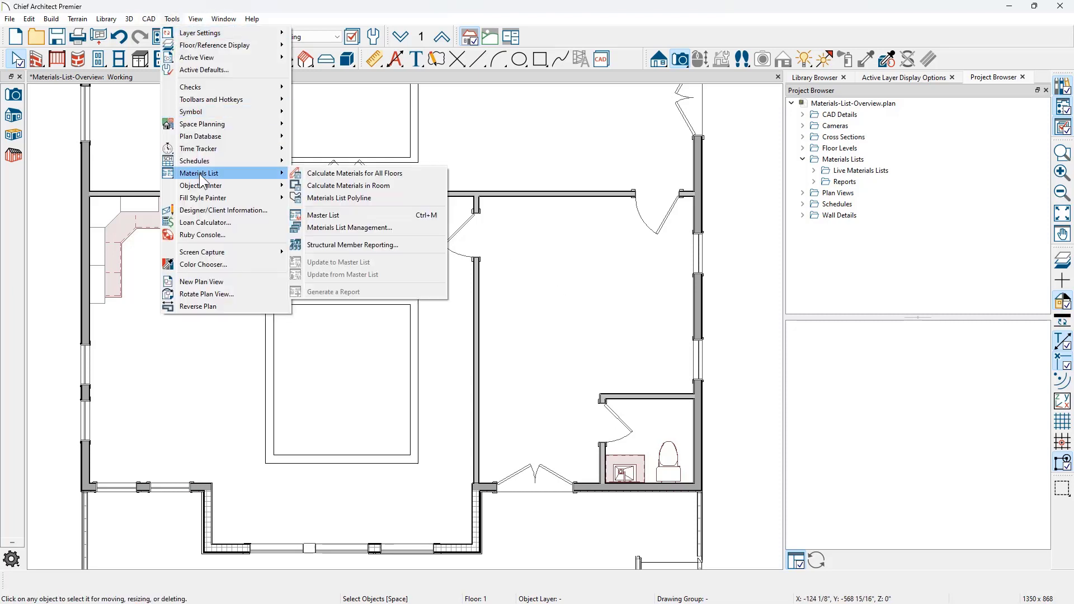
pyautogui.click(345, 201)
pyautogui.moveTo(68, 181); pyautogui.dragTo(492, 562)
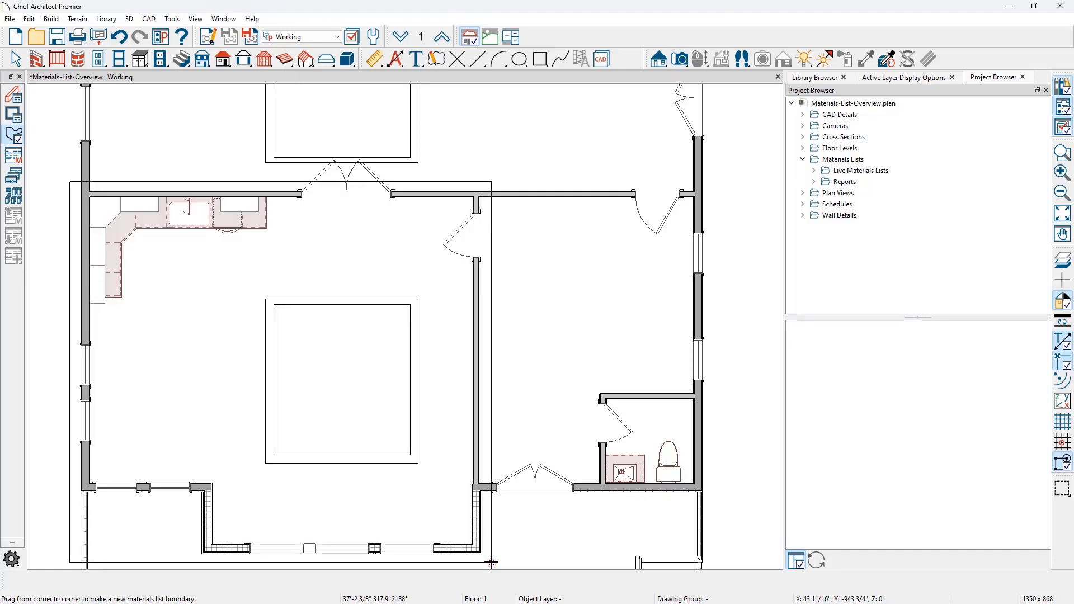
pyautogui.press('Escape')
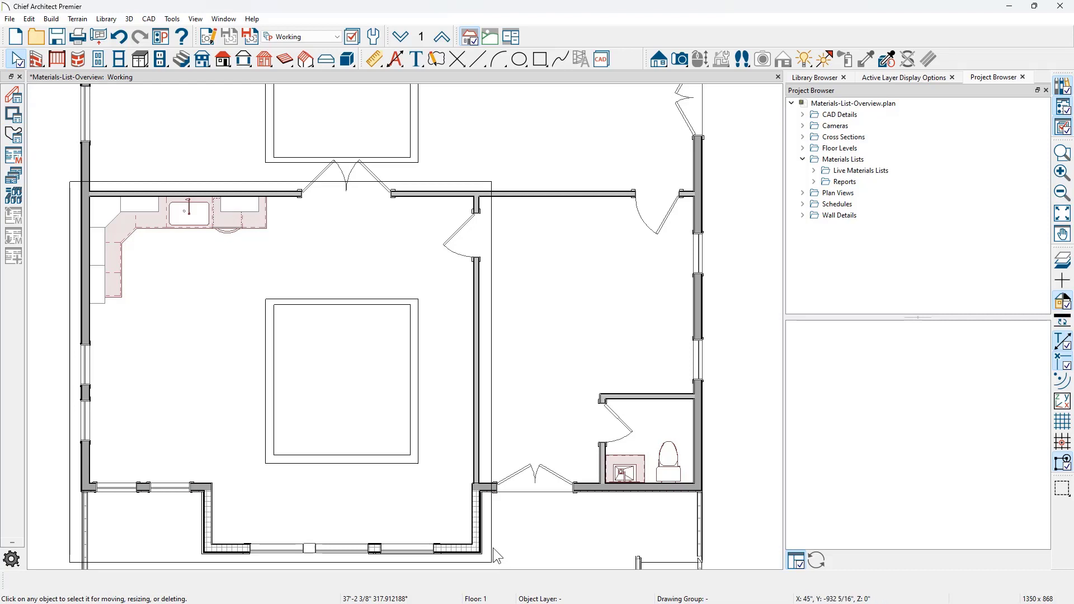
pyautogui.click(493, 551)
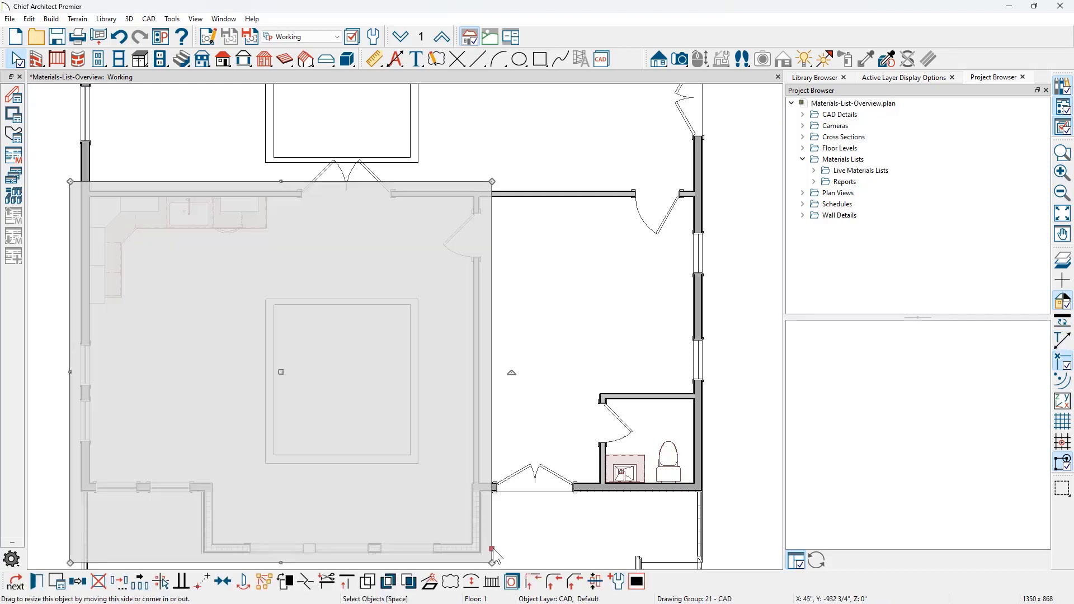
pyautogui.click(57, 583)
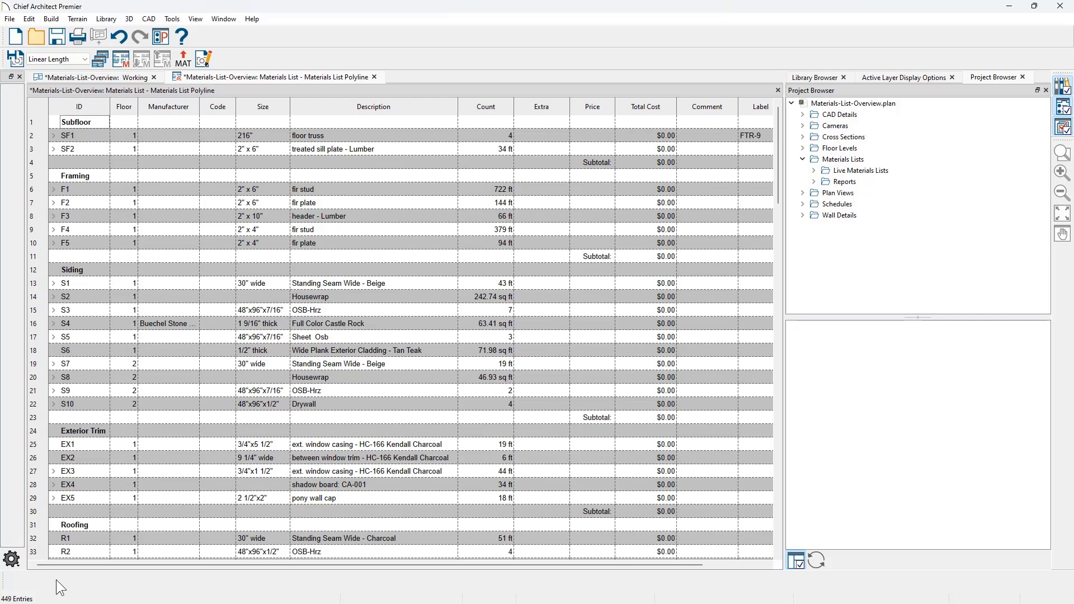
# - Examine the kitchen polyline's specification, trying Include All Floors and viewing its polyline and selected line data, without applying changes
pyautogui.click(106, 79)
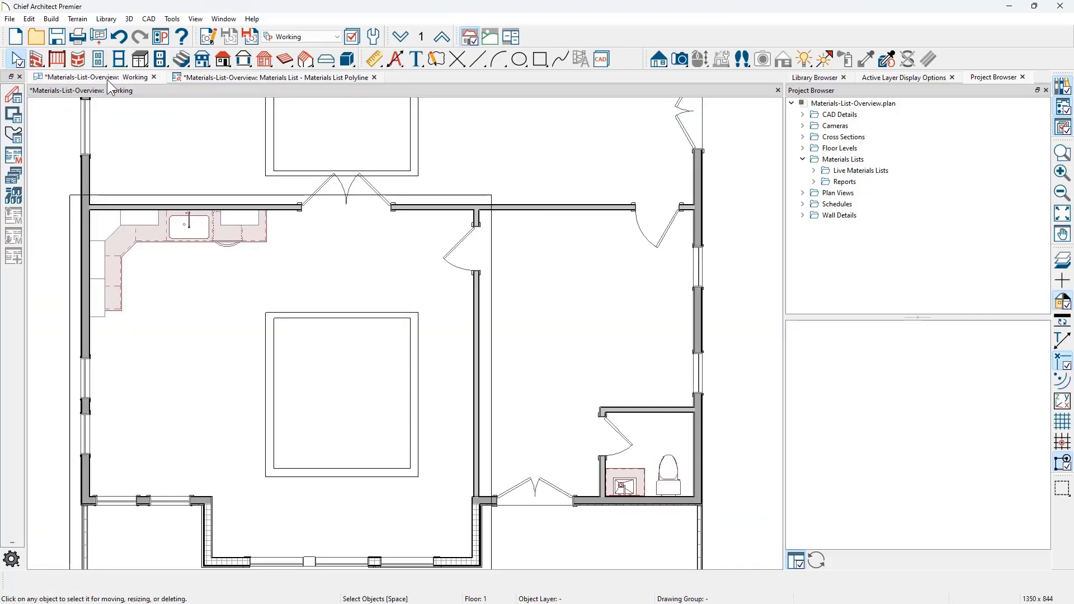
pyautogui.click(70, 296)
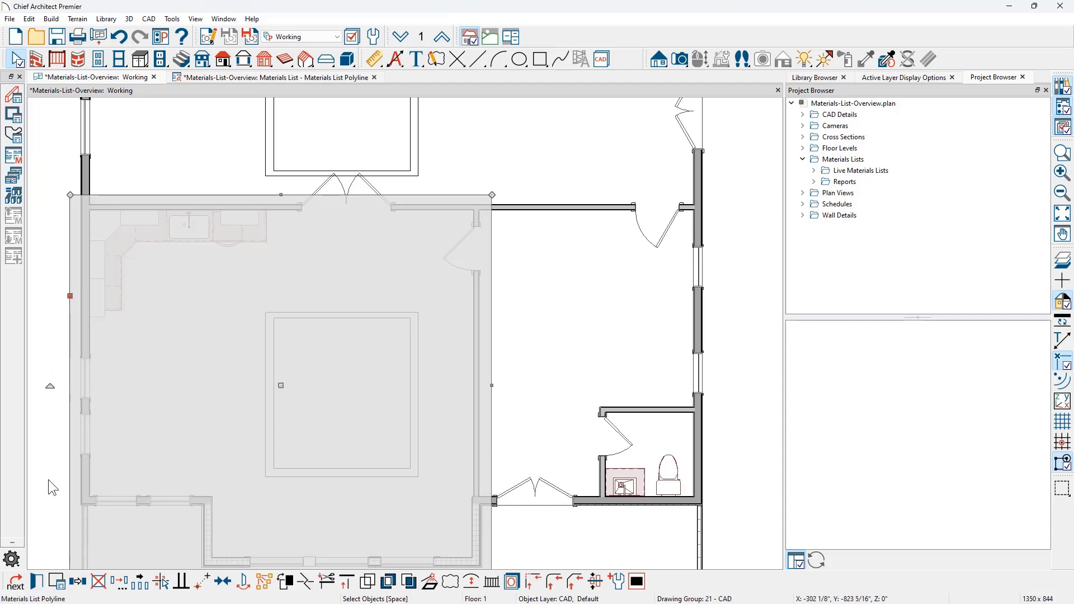
pyautogui.click(38, 584)
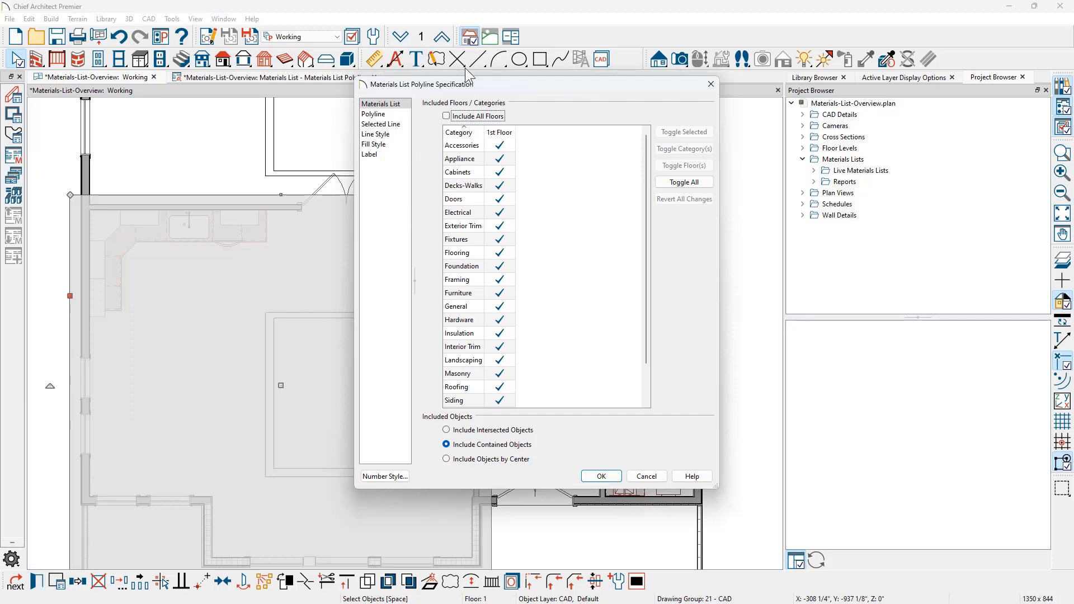
pyautogui.moveTo(467, 81); pyautogui.dragTo(438, 122)
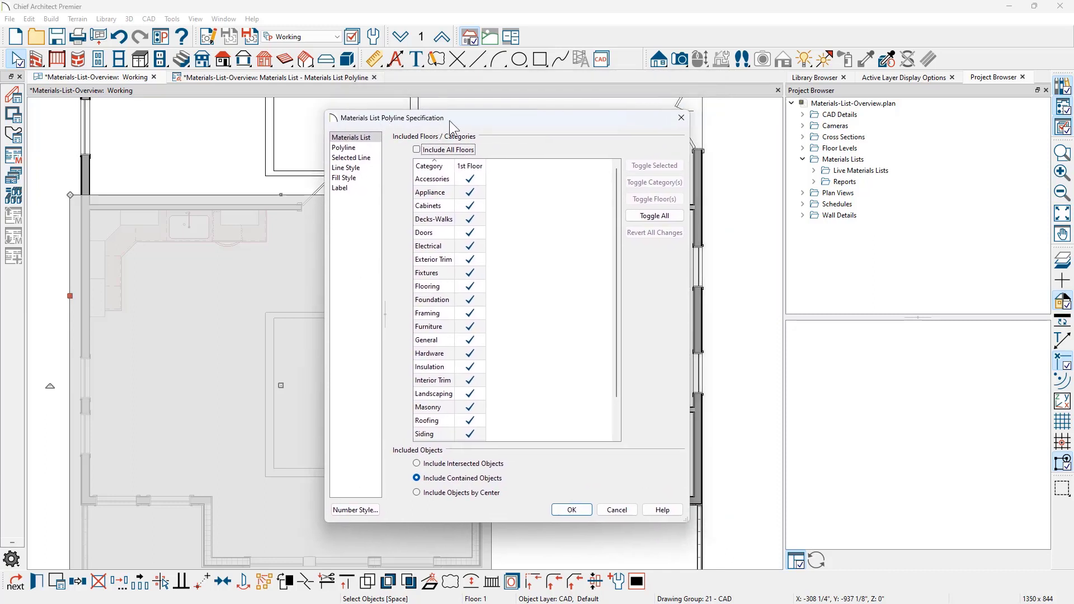
pyautogui.click(417, 149)
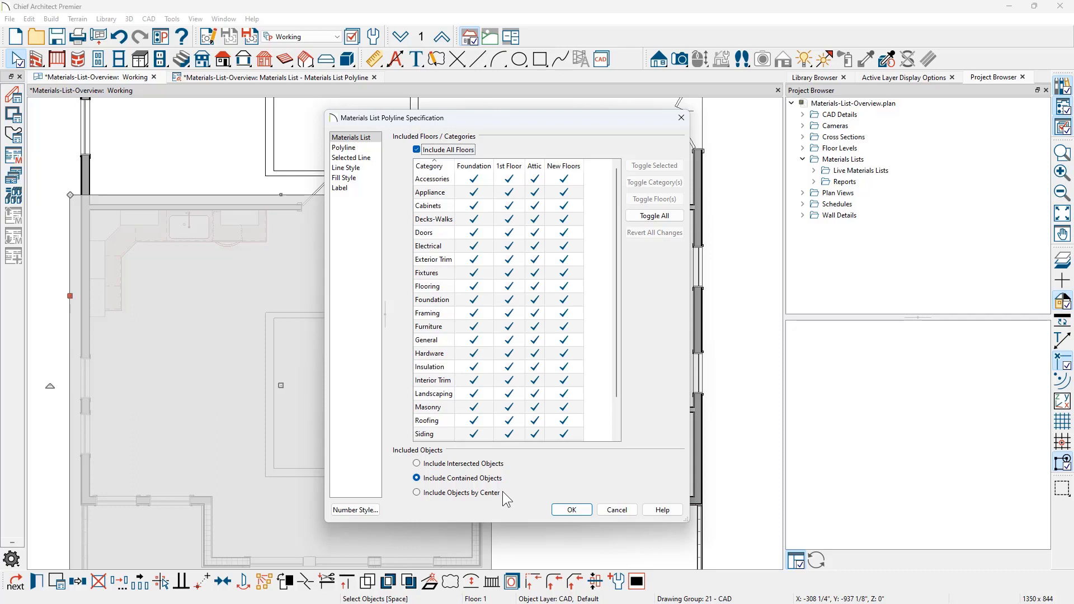
pyautogui.click(346, 148)
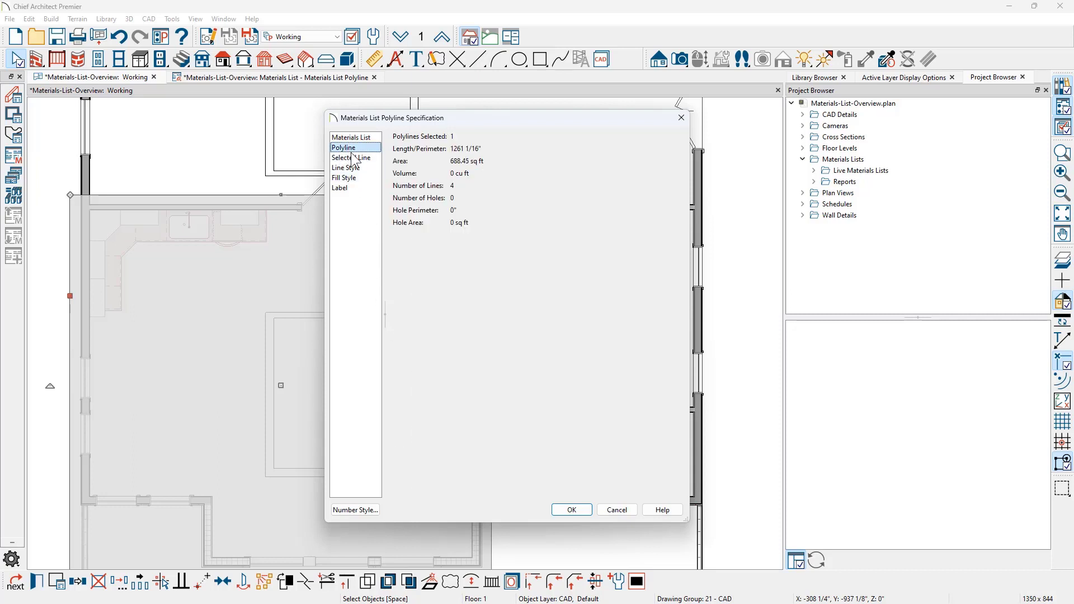
pyautogui.click(352, 158)
pyautogui.click(370, 139)
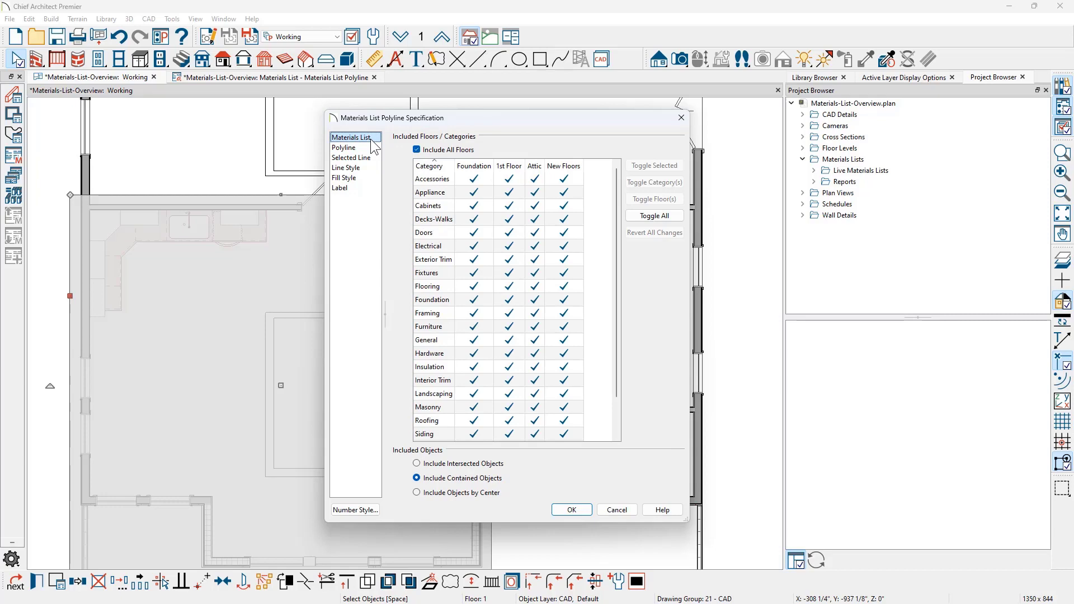
pyautogui.click(682, 118)
# - Draw a rectangular polyline about 28 ft across its diagonal over the room with the bathroom and convert it to a Materials List Polyline
pyautogui.click(540, 60)
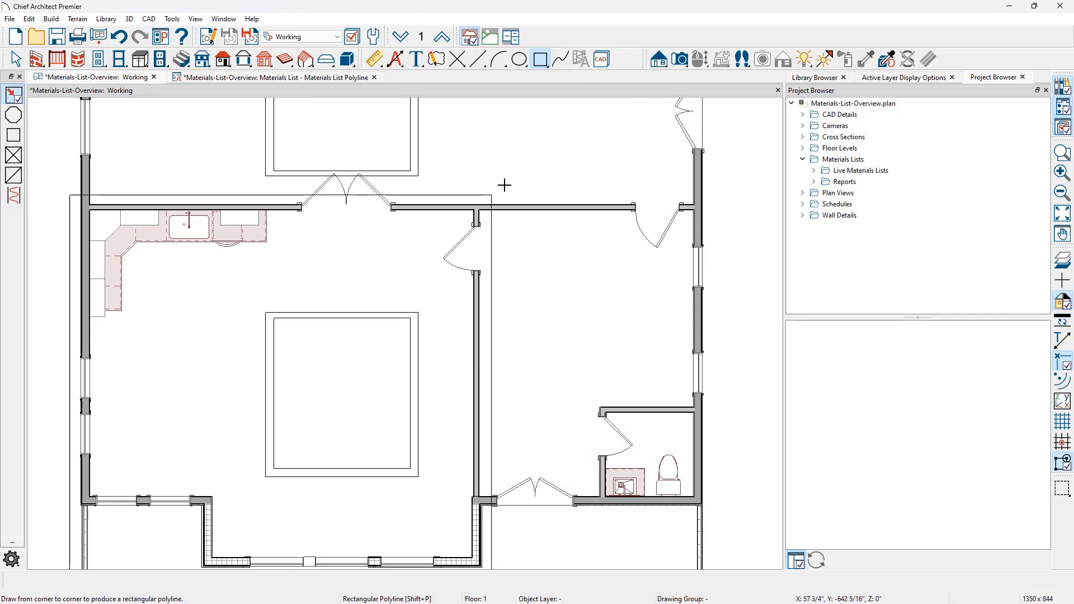
pyautogui.moveTo(520, 174); pyautogui.dragTo(750, 525)
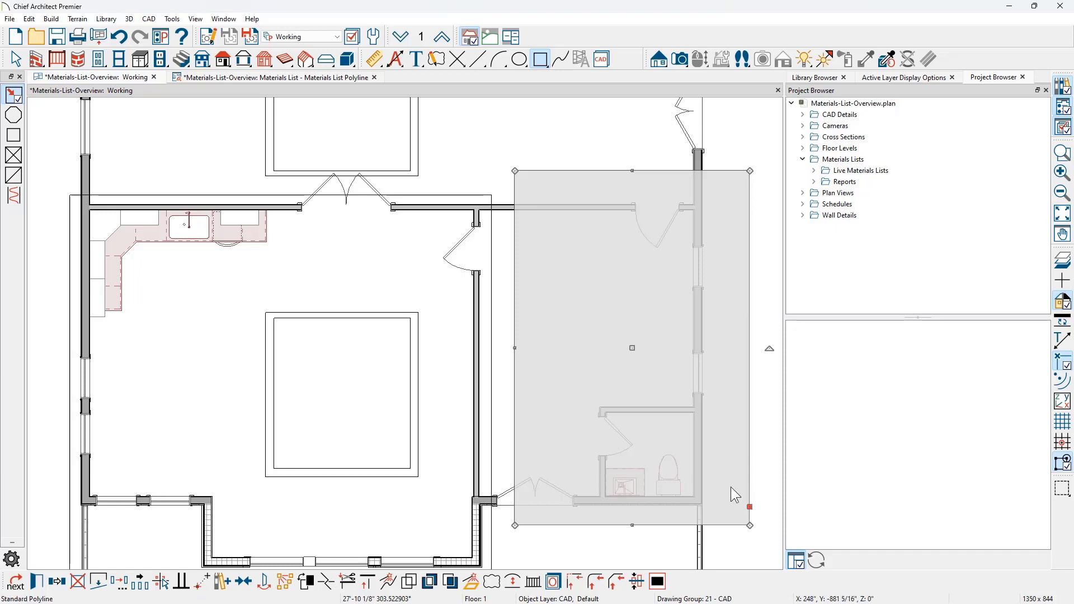
pyautogui.click(471, 583)
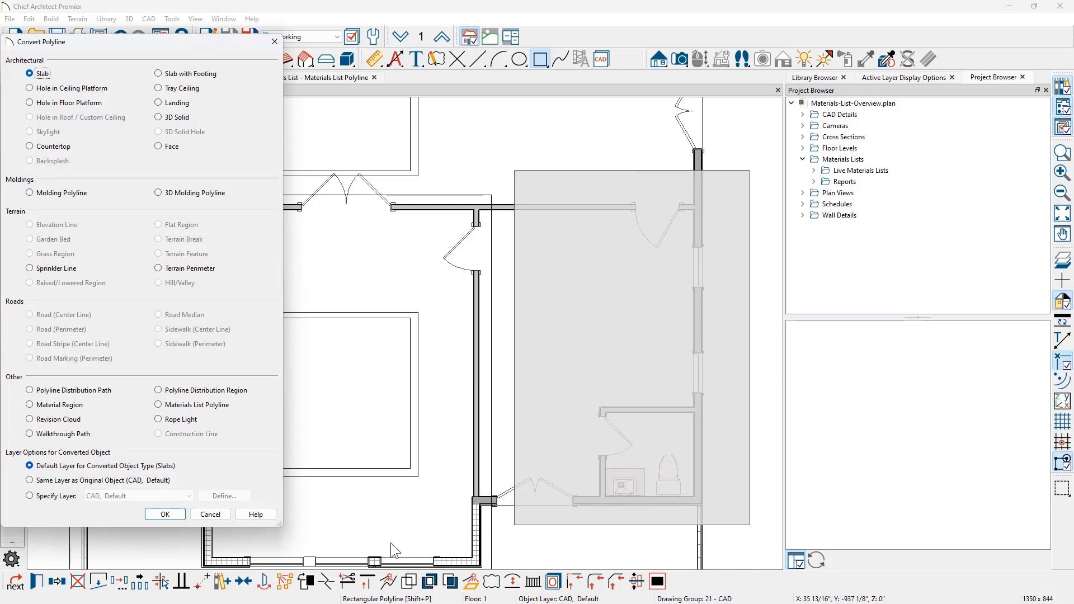
pyautogui.click(159, 405)
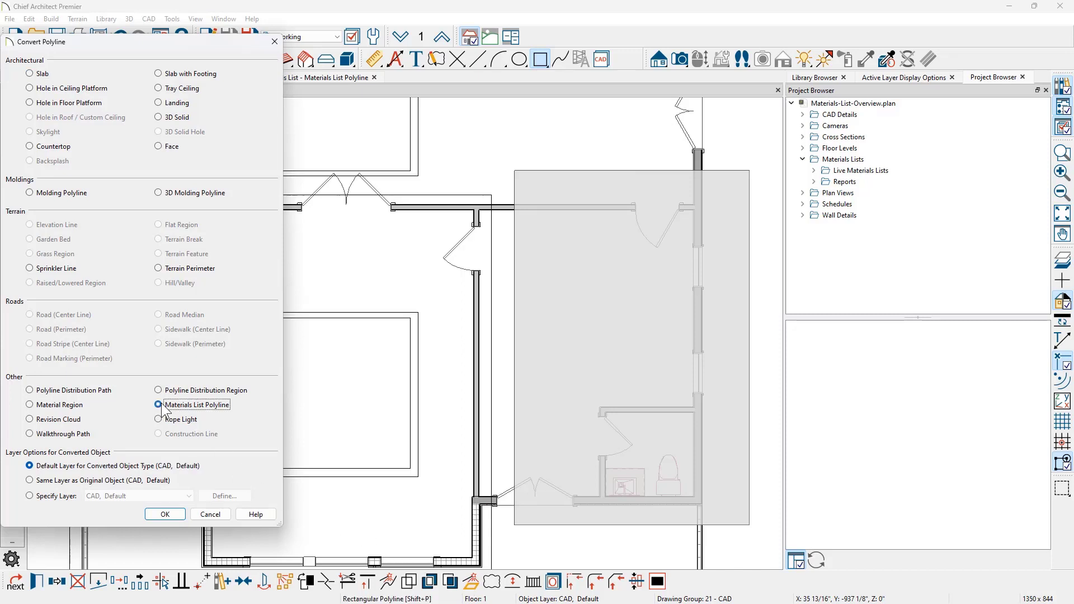
pyautogui.click(170, 515)
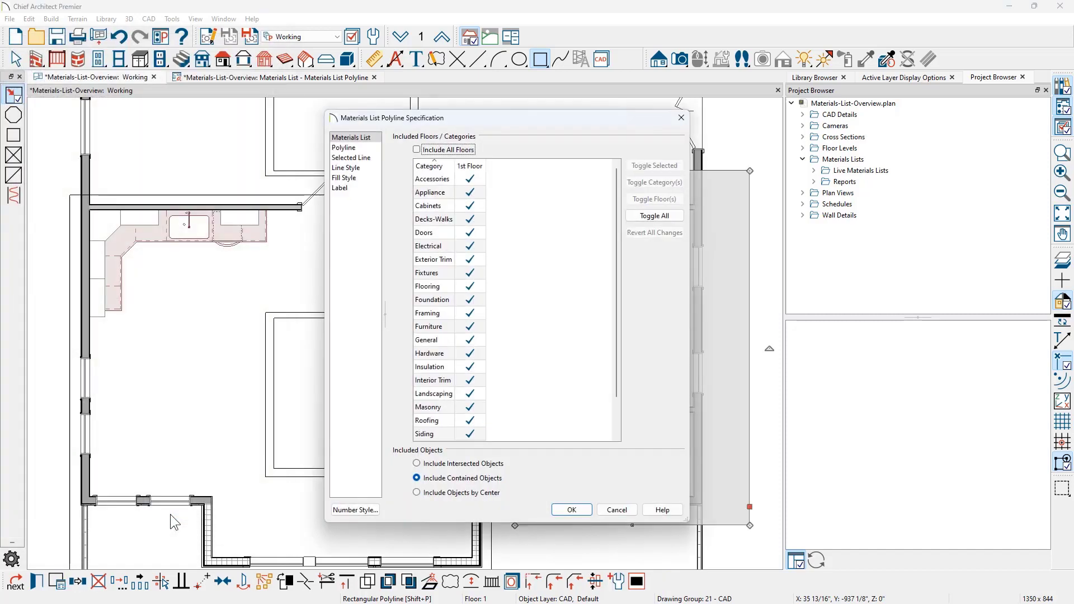
pyautogui.click(571, 510)
# - Calculate the materials for all floors of the plan
pyautogui.scroll(-3, 632, 517)
pyautogui.moveTo(633, 517); pyautogui.dragTo(549, 370, button='middle')
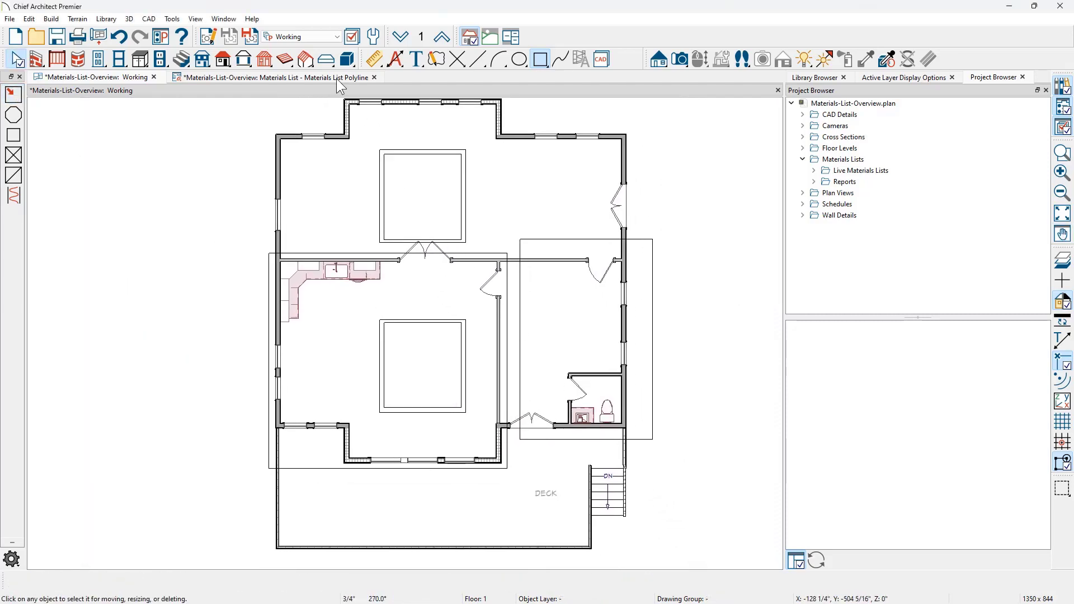
pyautogui.click(173, 20)
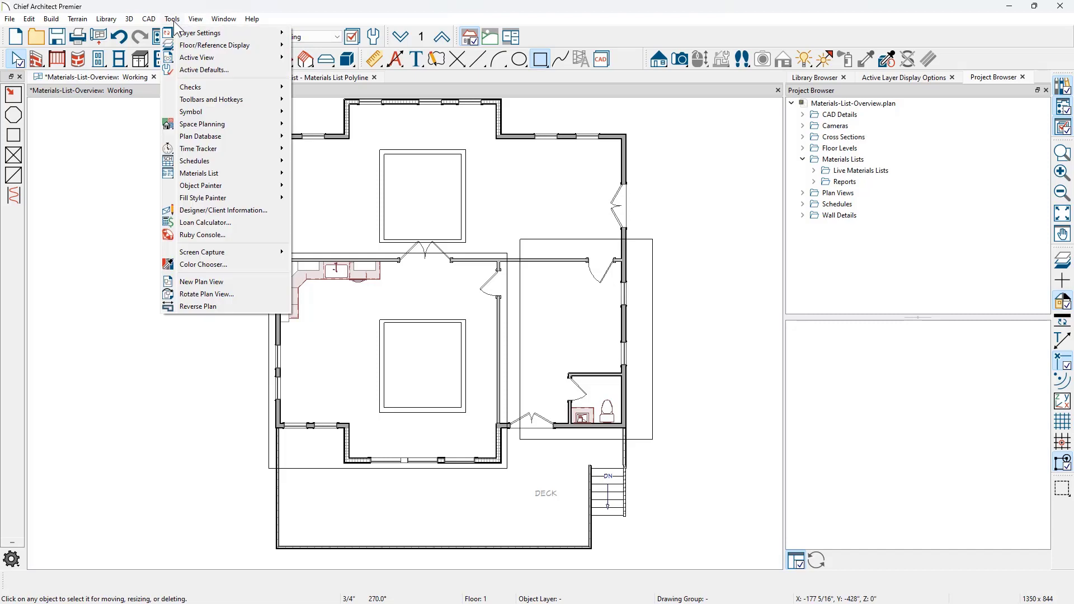
pyautogui.moveTo(221, 177)
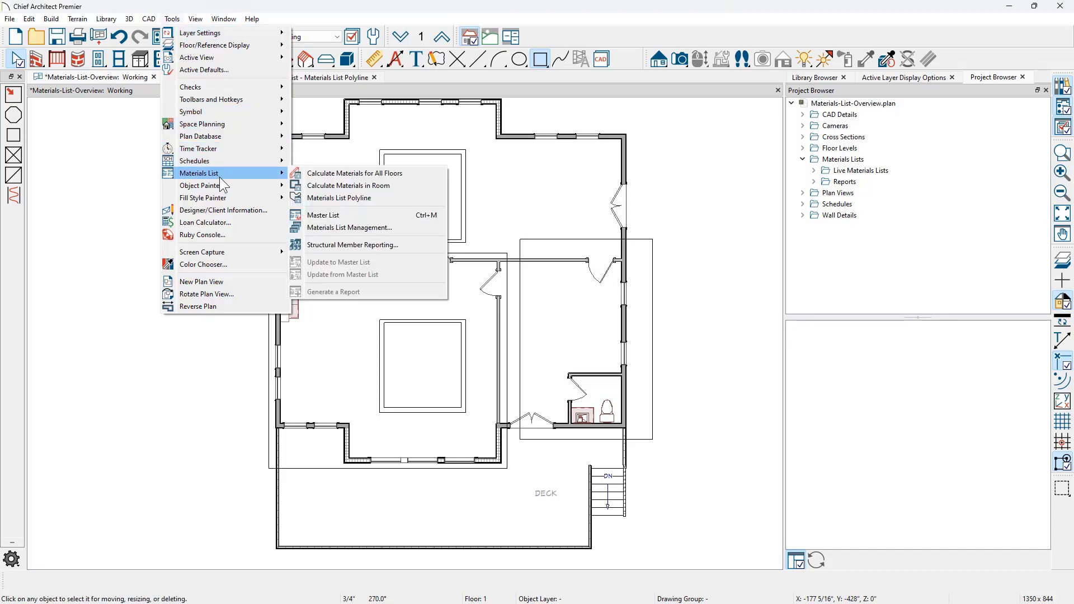
pyautogui.click(392, 175)
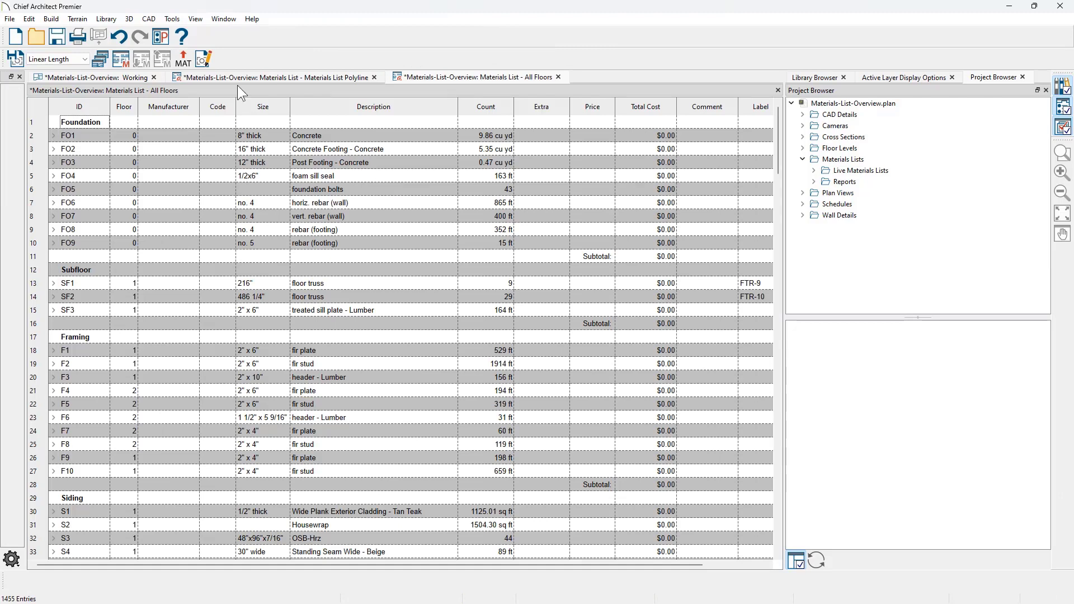
# - Open the layer set definition from the All Floors list's specification and choose the "Materials List - Floor Framing" layer set
pyautogui.click(204, 59)
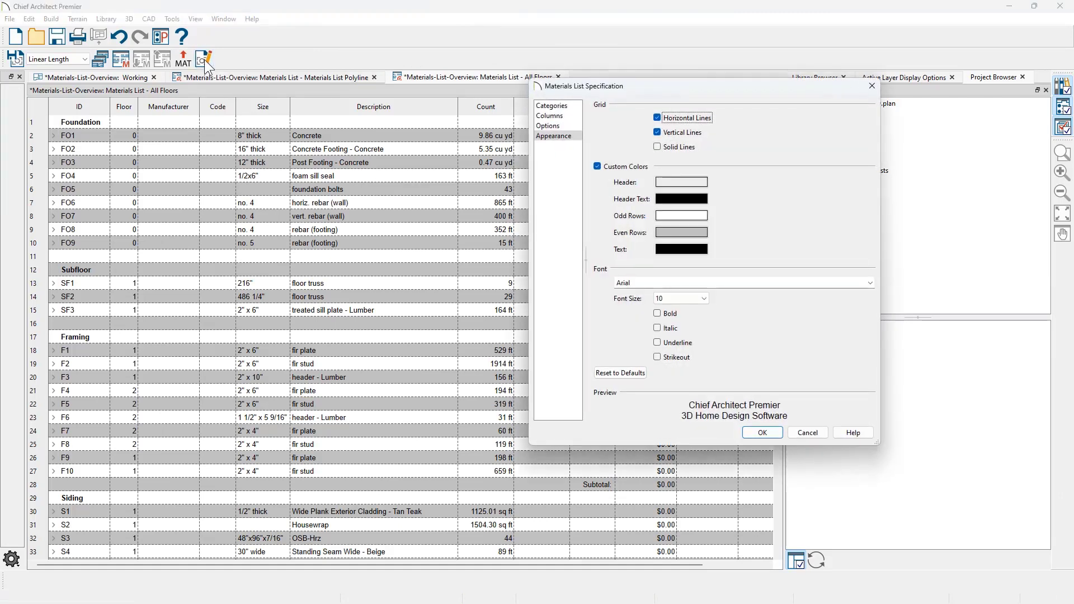
pyautogui.click(548, 126)
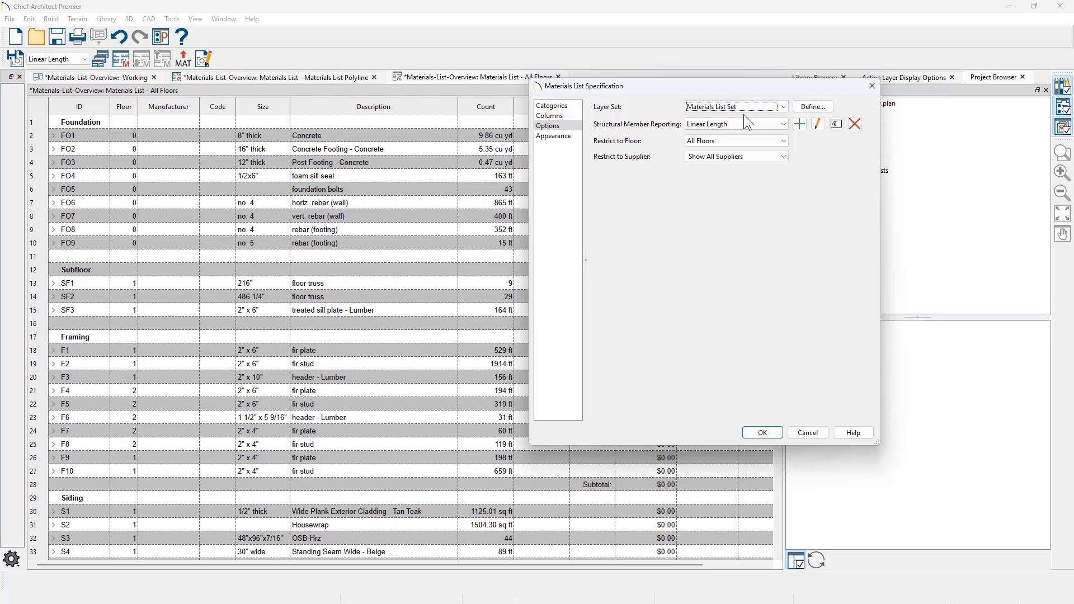
pyautogui.click(816, 108)
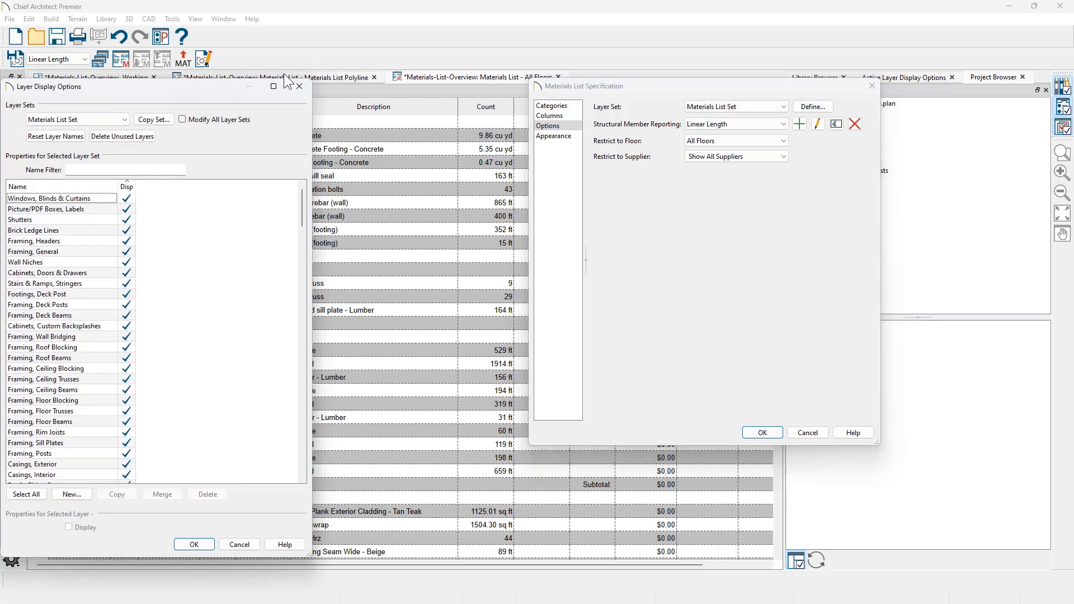
pyautogui.moveTo(202, 89); pyautogui.dragTo(283, 83)
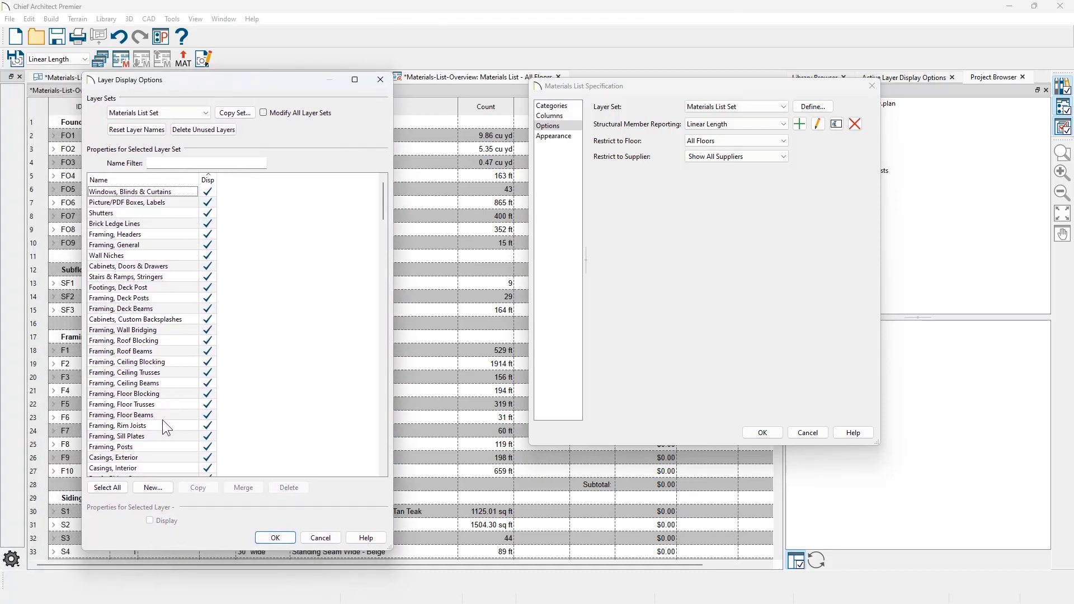
pyautogui.click(202, 113)
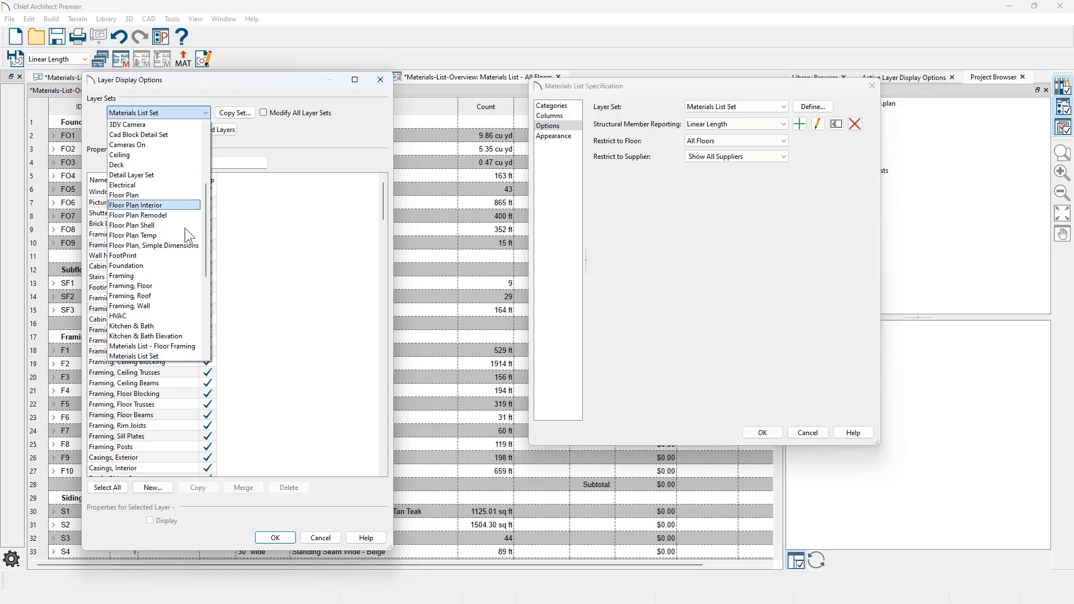
pyautogui.click(180, 347)
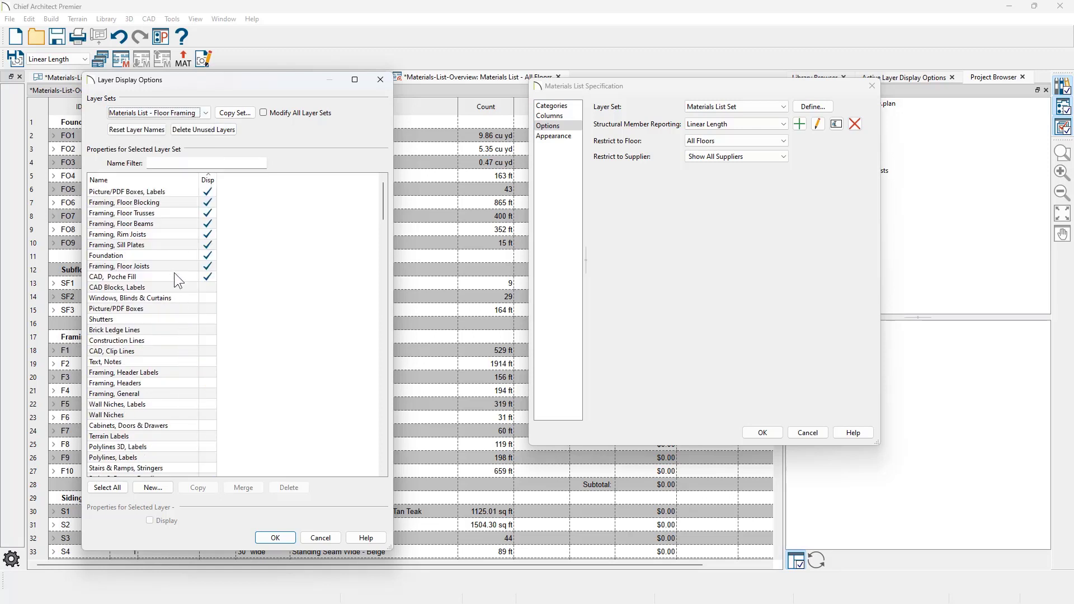
# - Turn off the "Picture/PDF Boxes, Labels" and "CAD, Poche Fill" layers in the set and apply it to the materials list
pyautogui.click(204, 190)
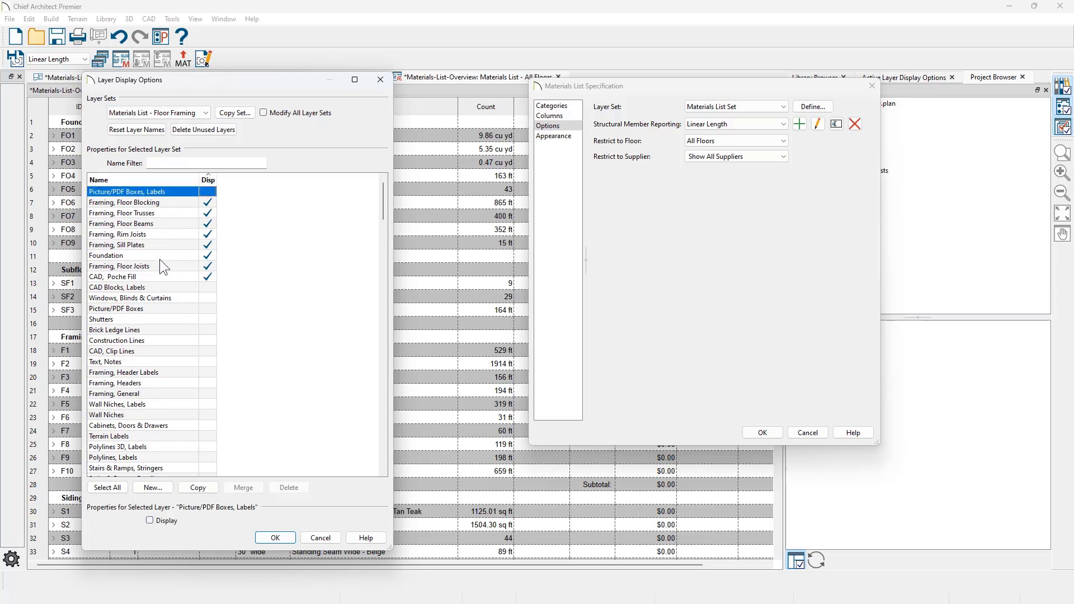
pyautogui.click(210, 278)
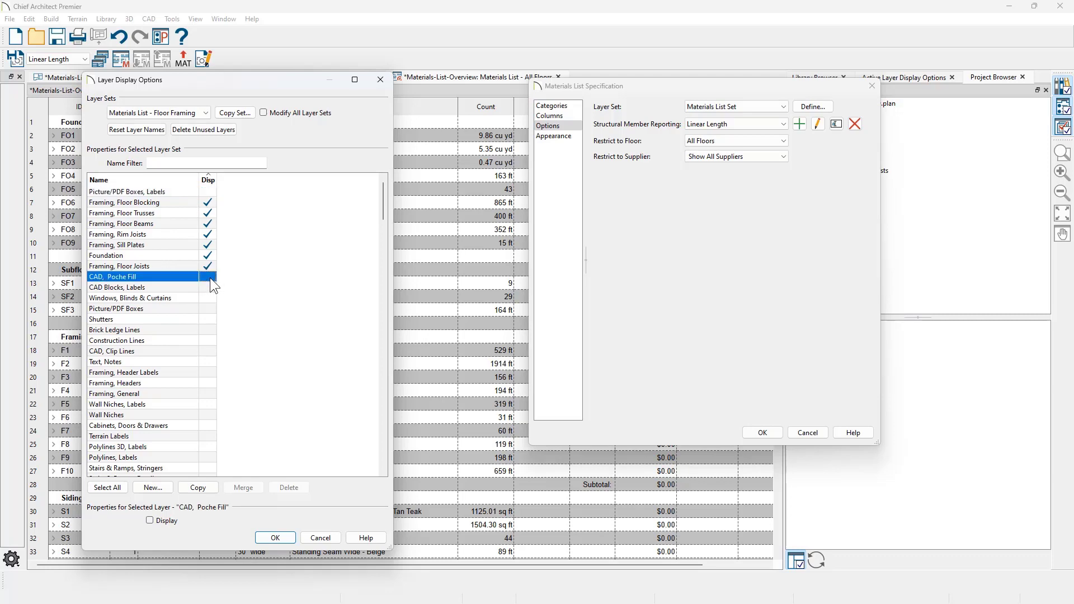
pyautogui.click(275, 538)
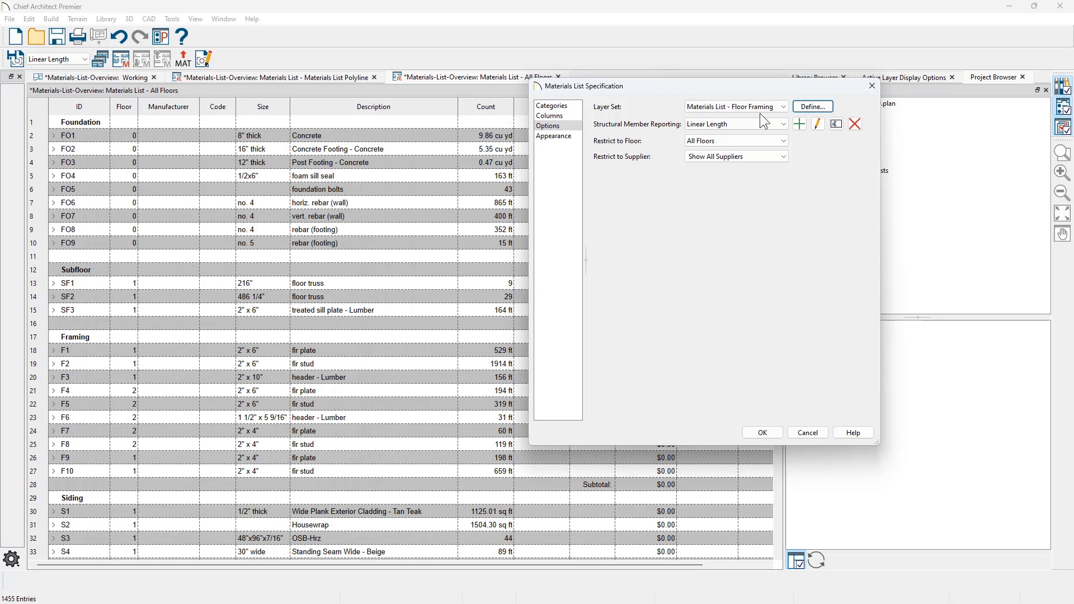
pyautogui.click(762, 433)
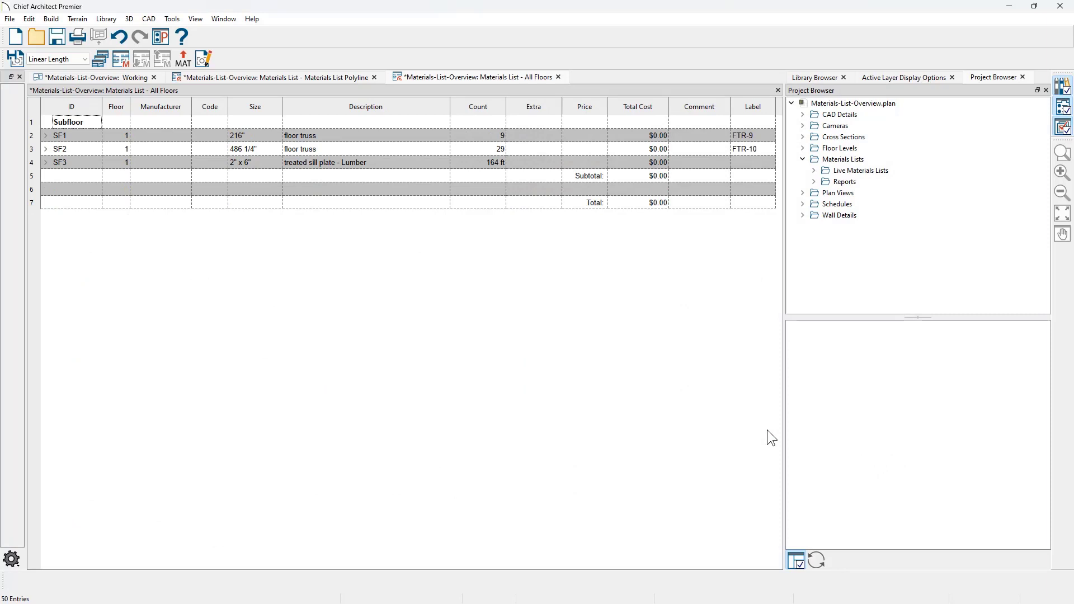
# - Limit the All Floors materials list to the Framing (F) and Subfloor (SF) categories
pyautogui.click(207, 60)
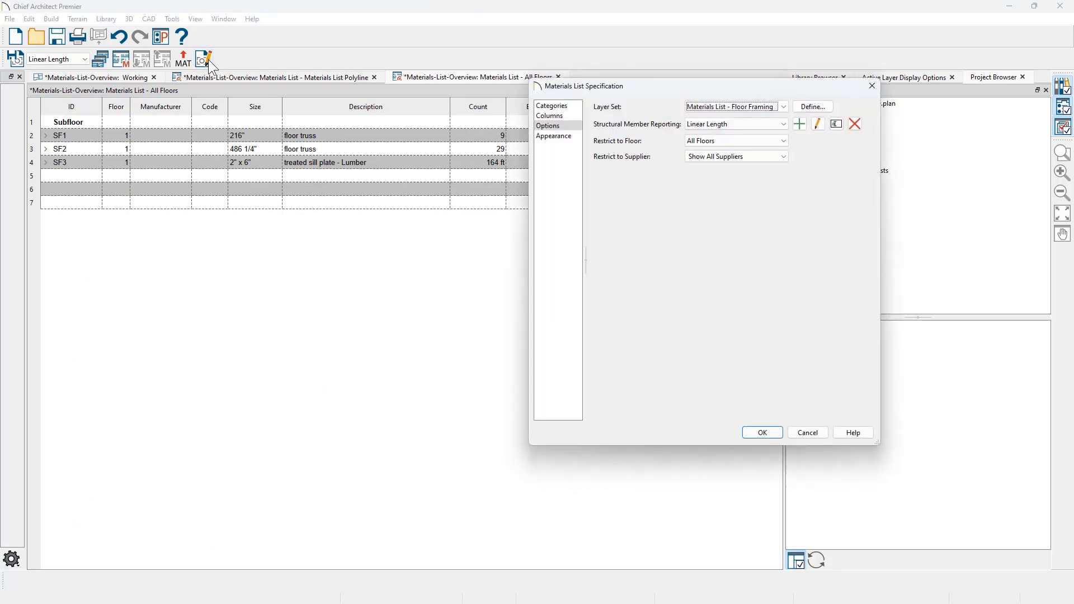
pyautogui.click(569, 107)
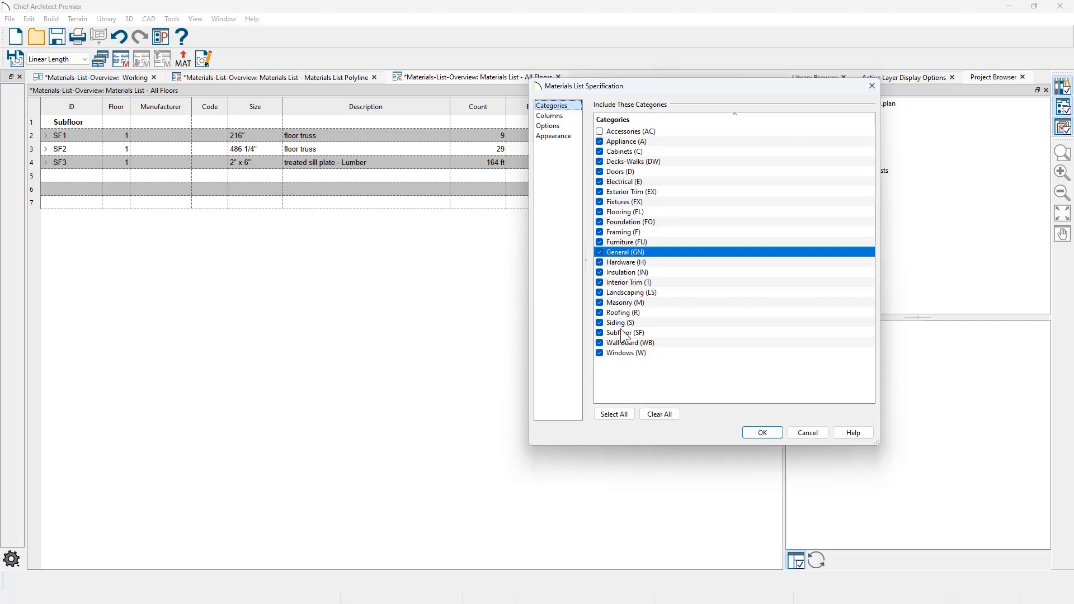
pyautogui.click(664, 415)
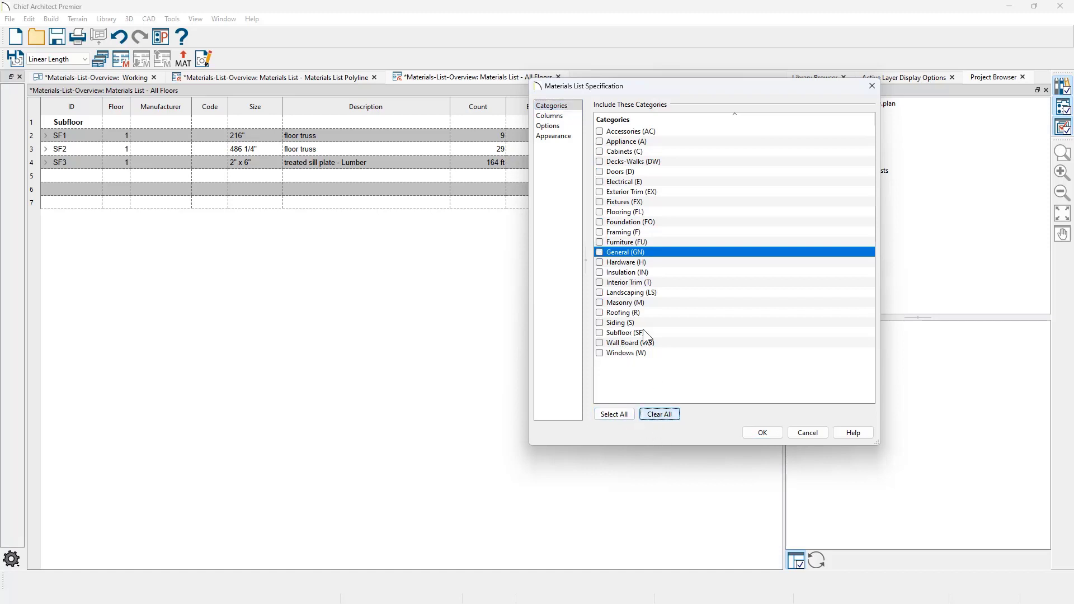
pyautogui.click(599, 233)
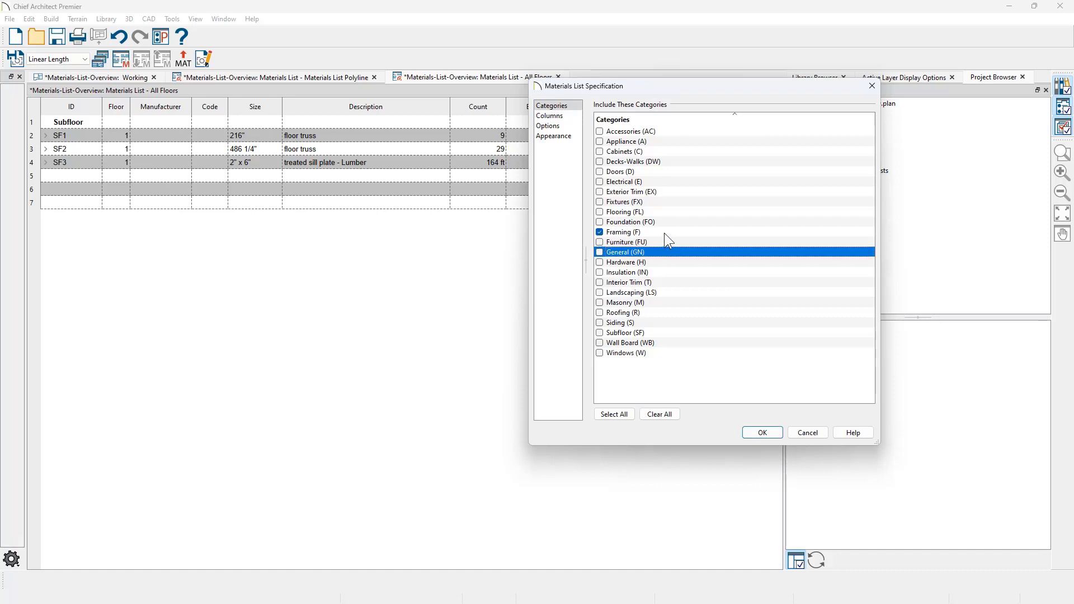
pyautogui.click(761, 434)
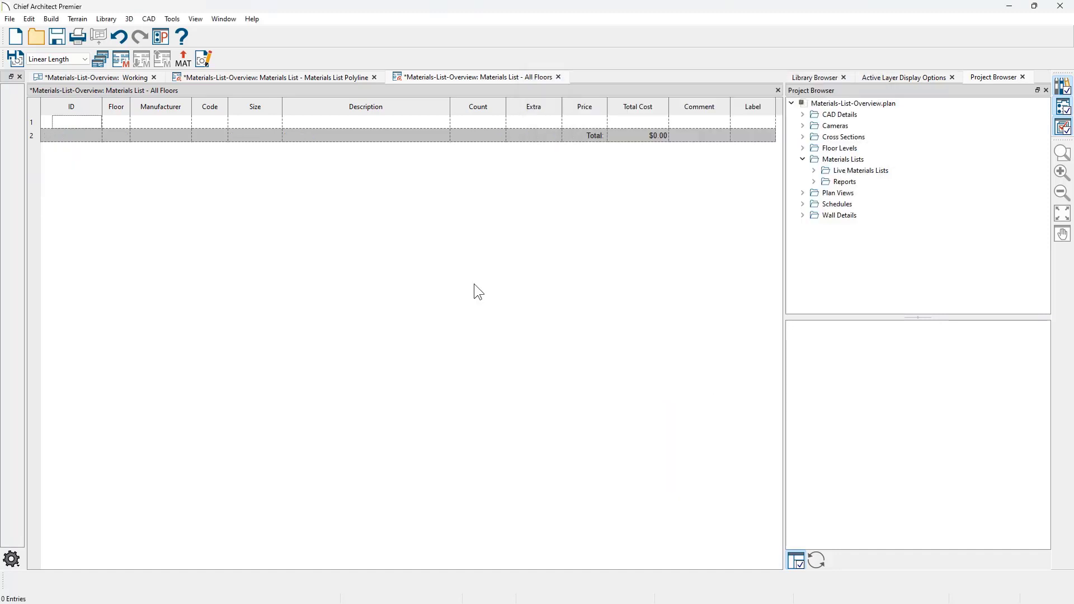
pyautogui.click(204, 58)
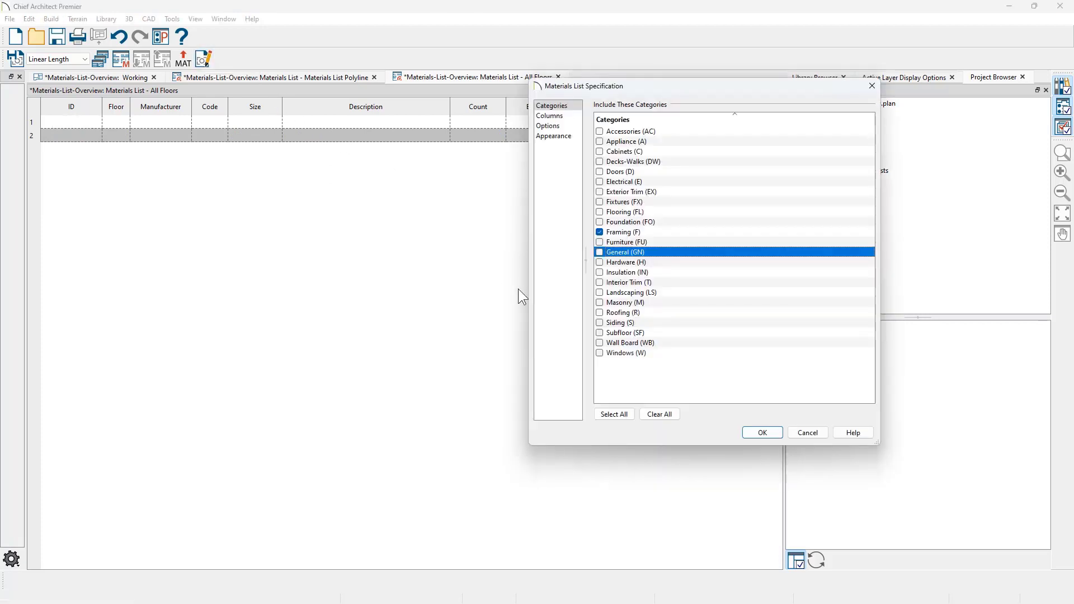
pyautogui.click(758, 431)
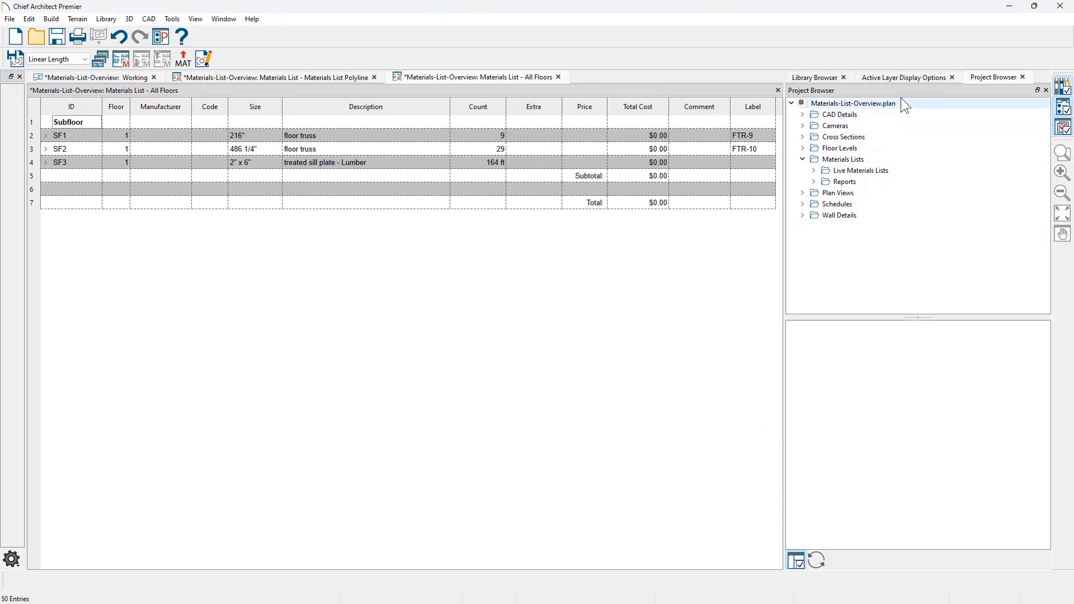
# - Change the materials list's active layer set to "Materials List Set"
pyautogui.click(917, 79)
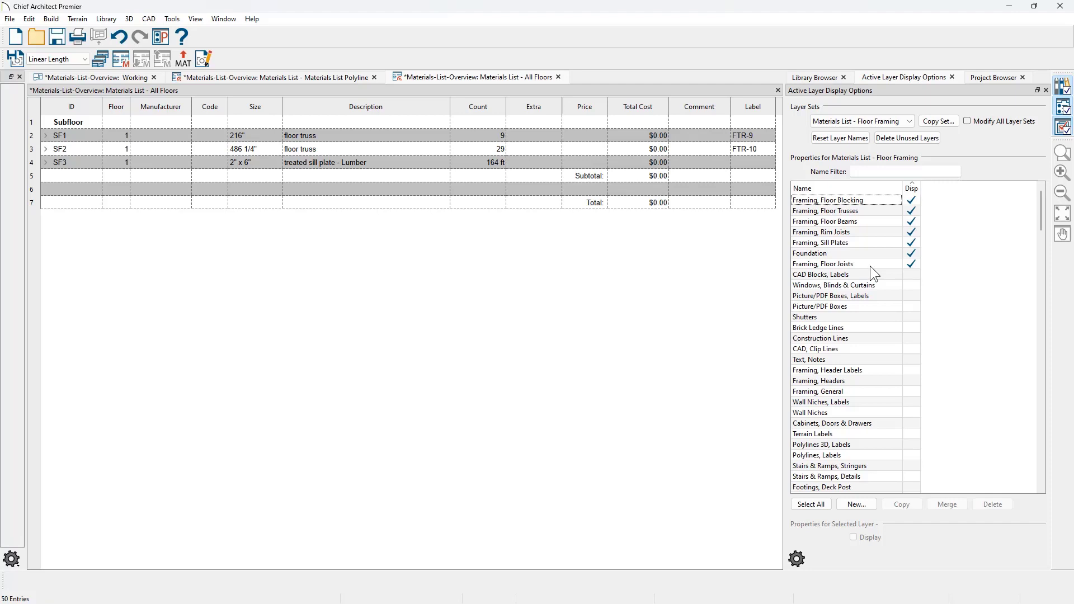
pyautogui.click(909, 121)
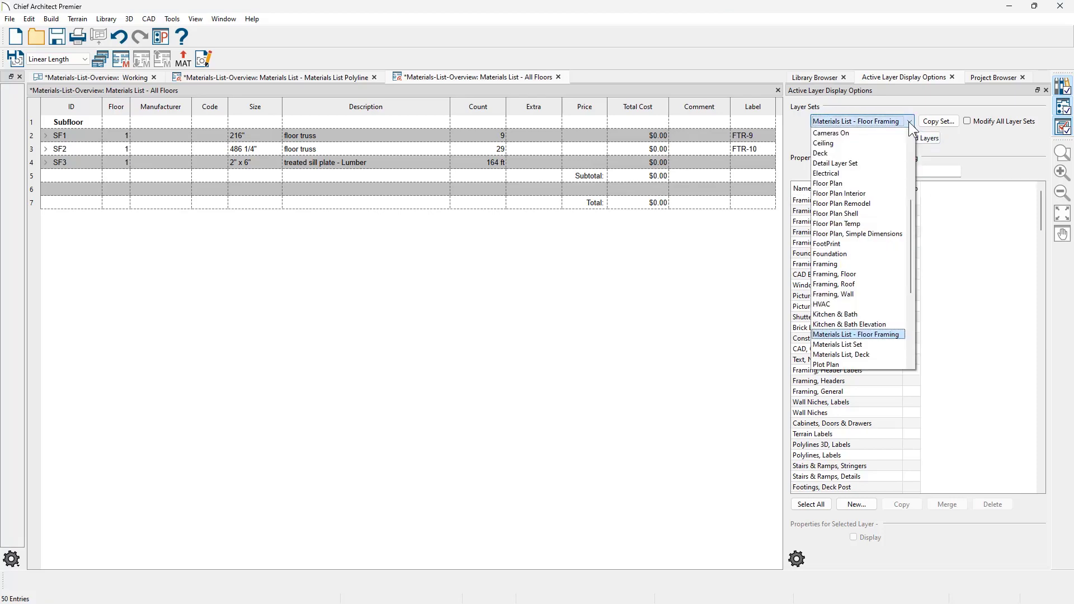
pyautogui.click(851, 346)
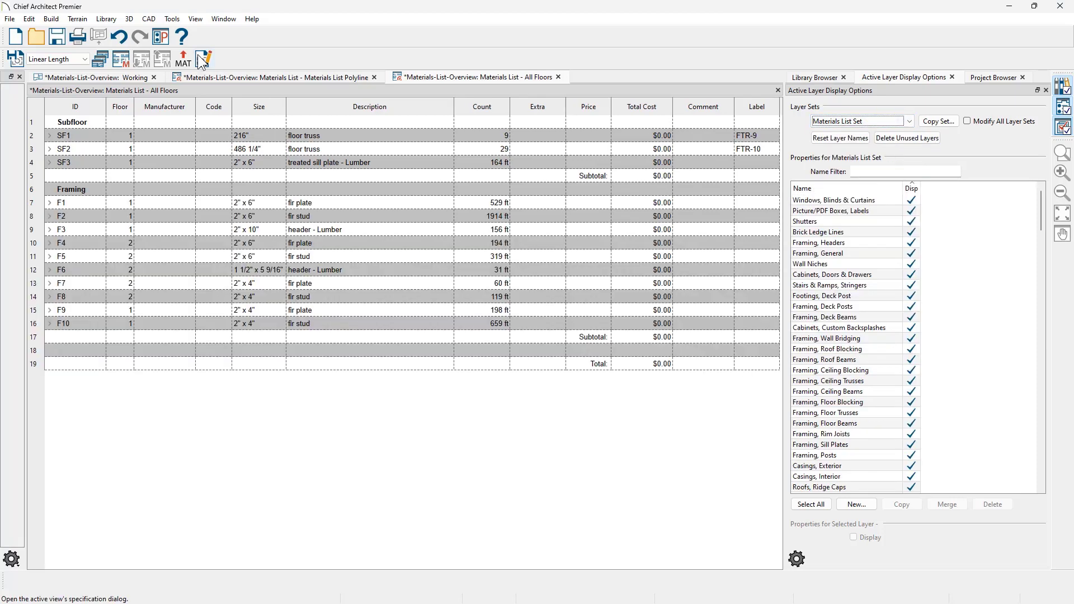
# - Include every category in the All Floors materials list specification
pyautogui.click(202, 60)
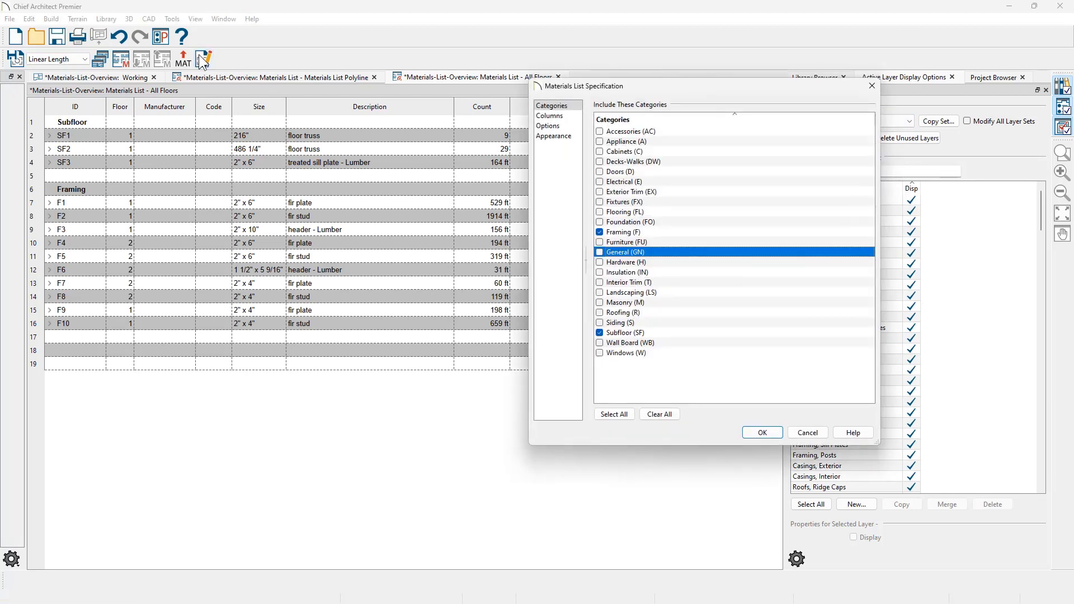
pyautogui.click(605, 414)
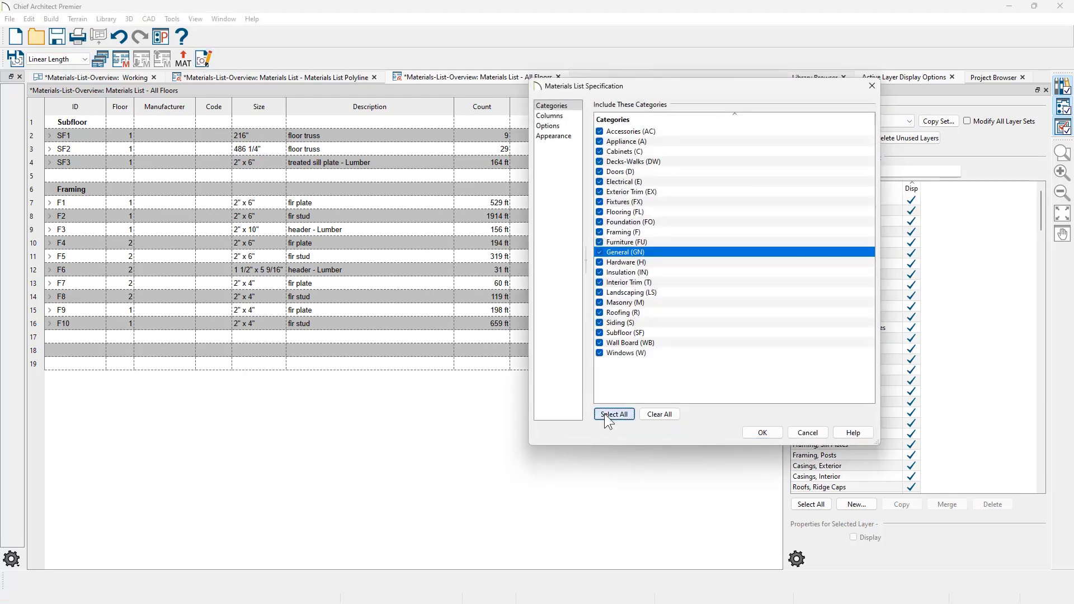
pyautogui.click(766, 433)
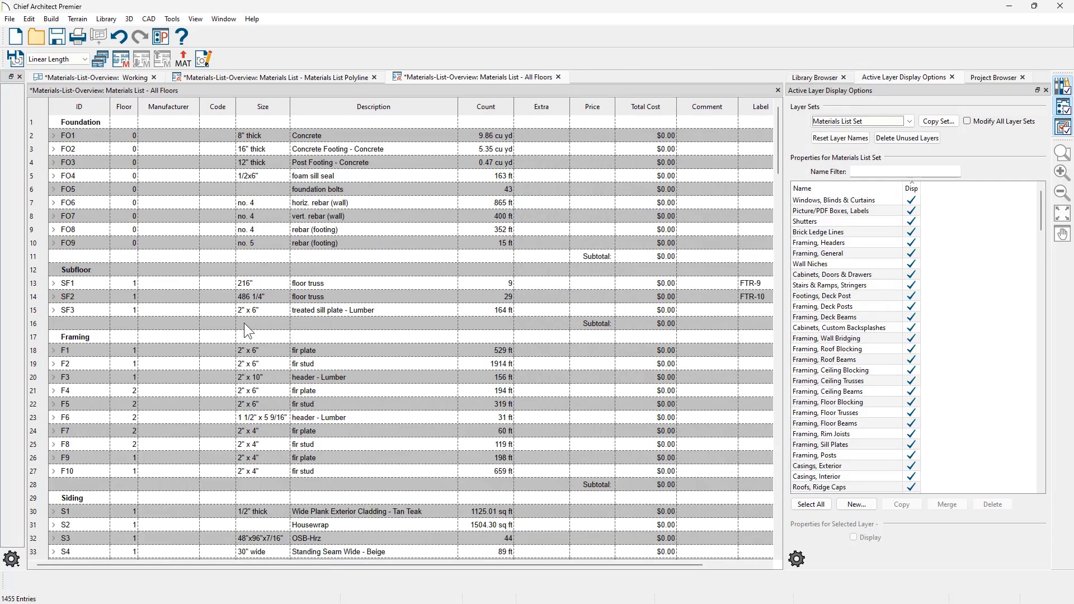
# - Change the list's structural member reporting to Buy List and review the subfloor and framing entries
pyautogui.scroll(-1, 244, 324)
pyautogui.scroll(-1, 245, 330)
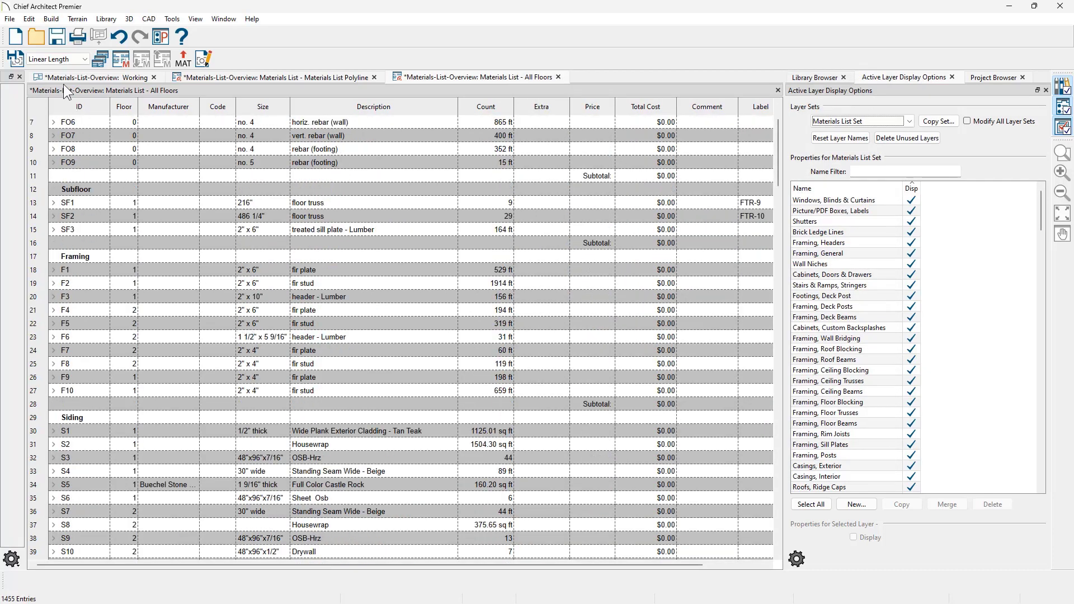
pyautogui.click(75, 59)
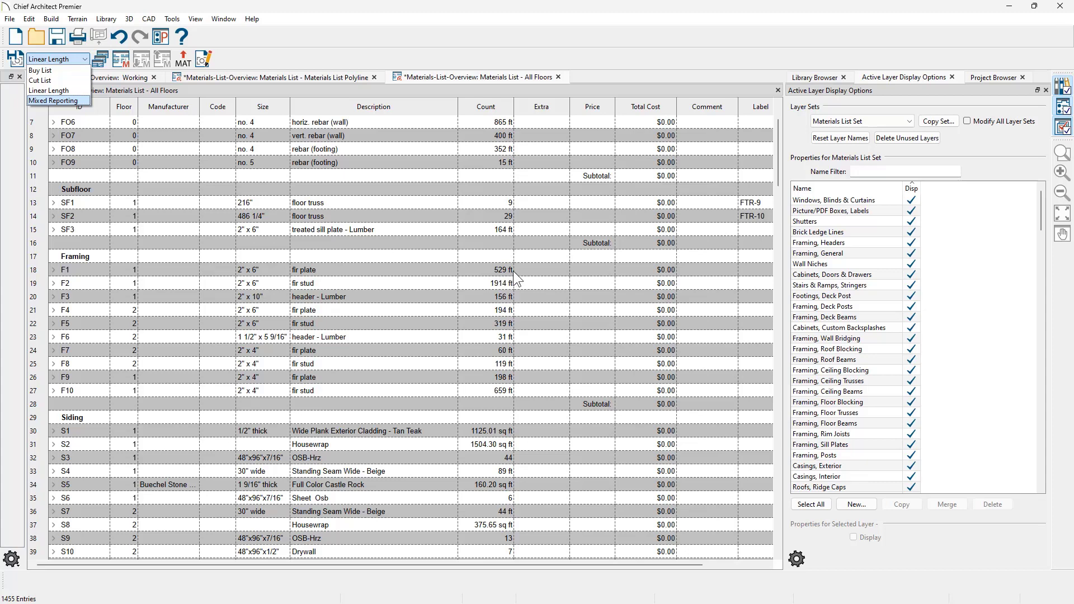
pyautogui.click(79, 69)
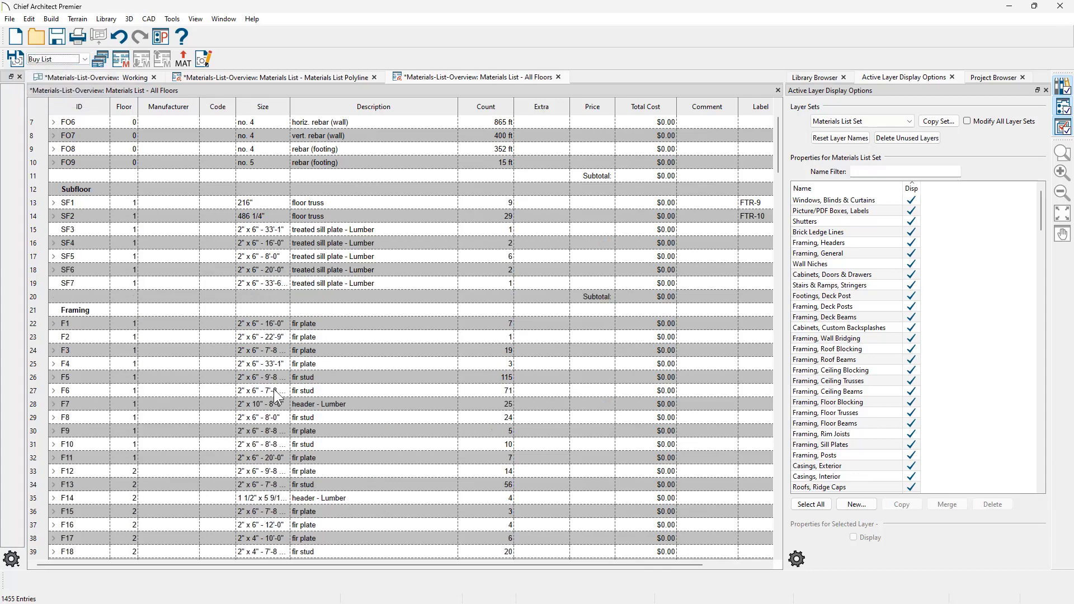
pyautogui.scroll(-2, 274, 389)
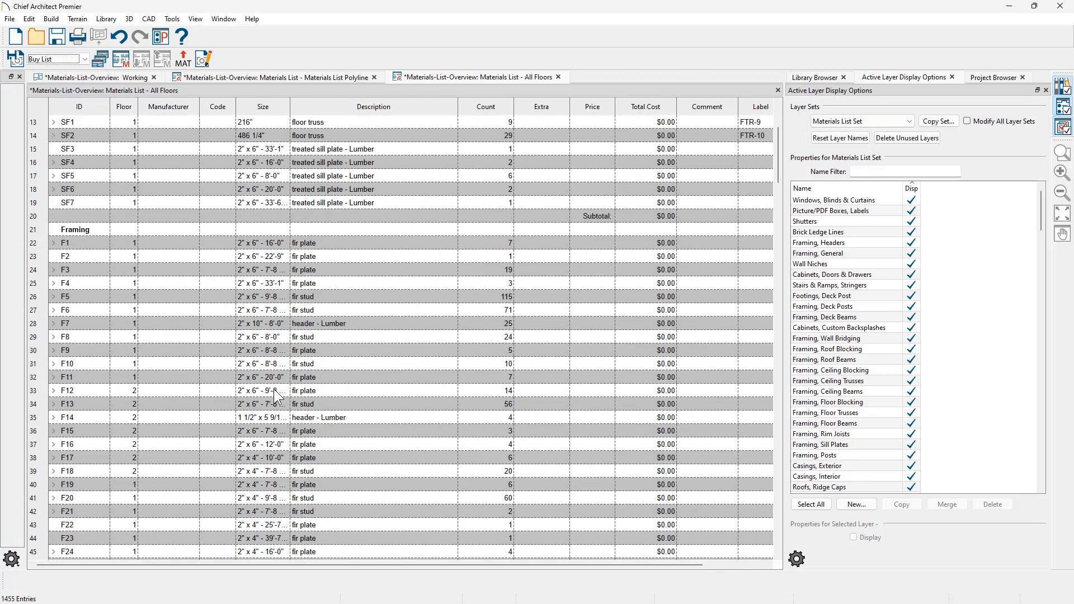
pyautogui.scroll(-2, 274, 389)
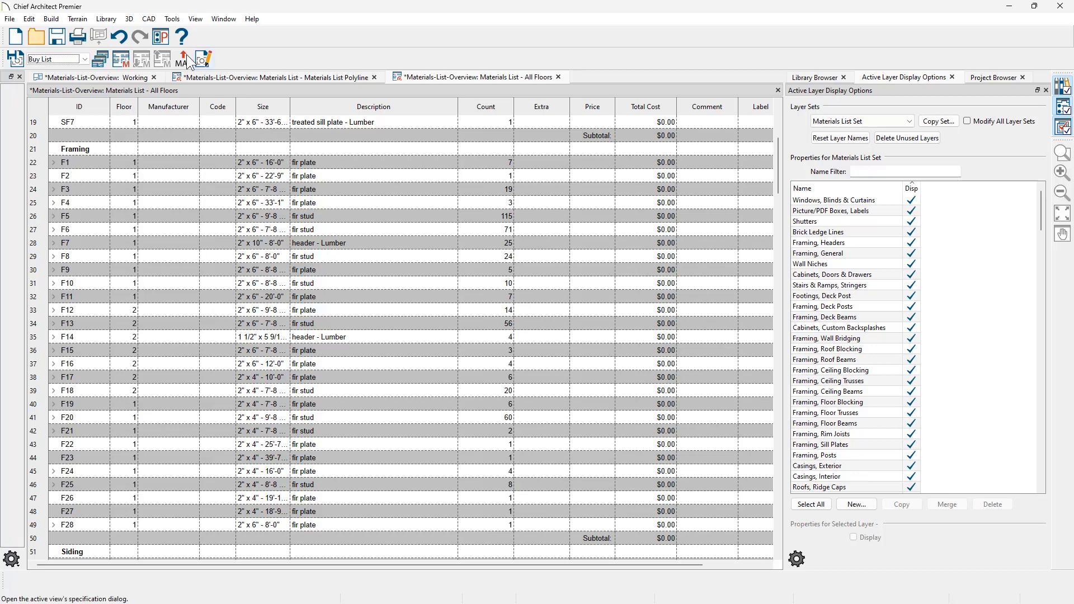
# - Review the Buy List structural member reporting defaults, including its board sizes and the long-run options for wall plates and girts, without changing them
pyautogui.click(173, 21)
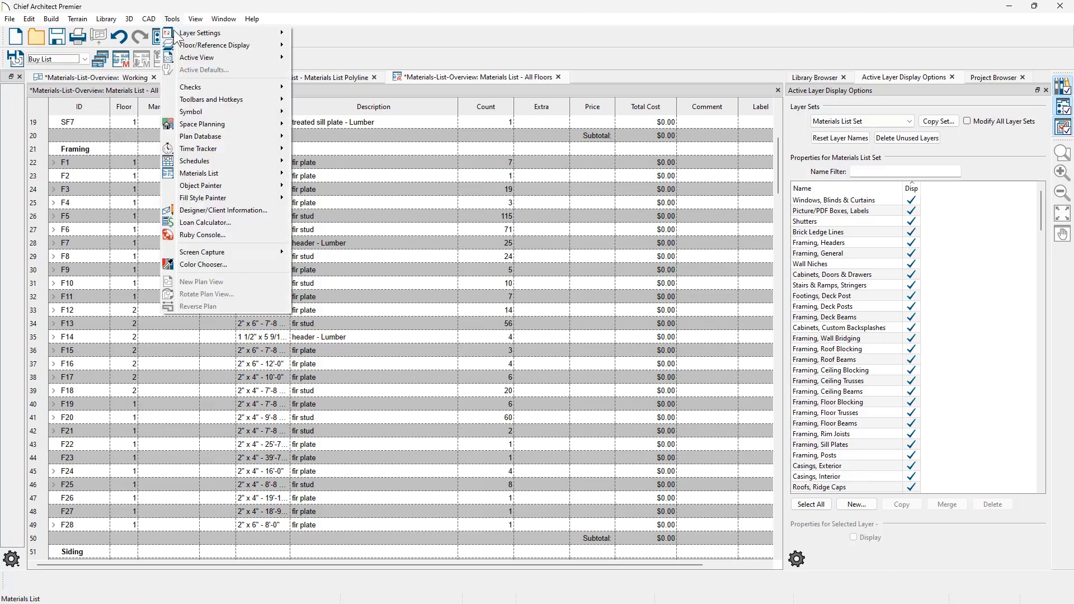
pyautogui.moveTo(212, 172)
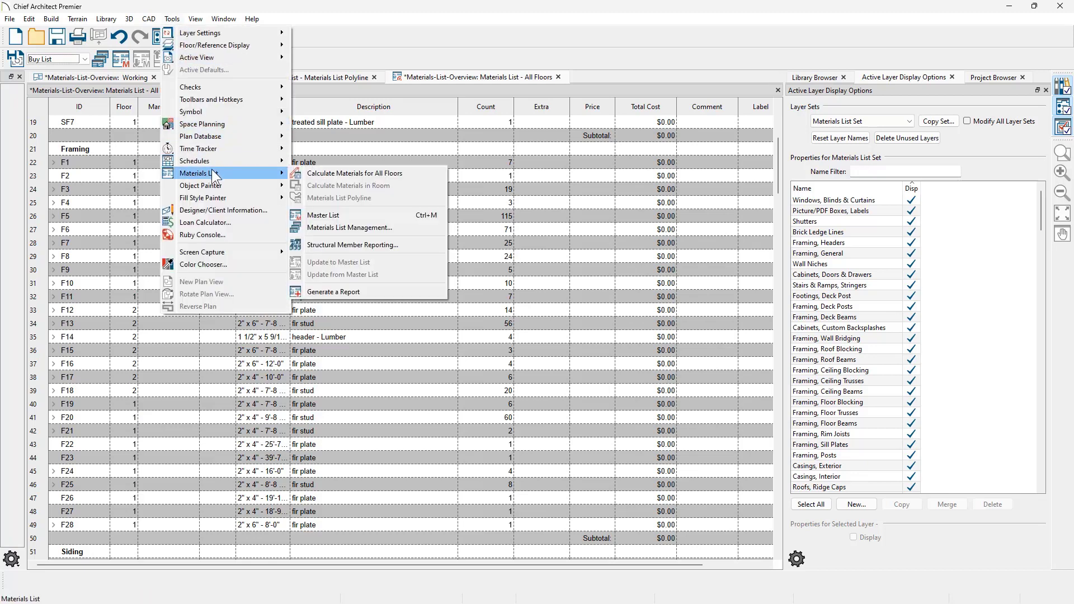
pyautogui.click(357, 246)
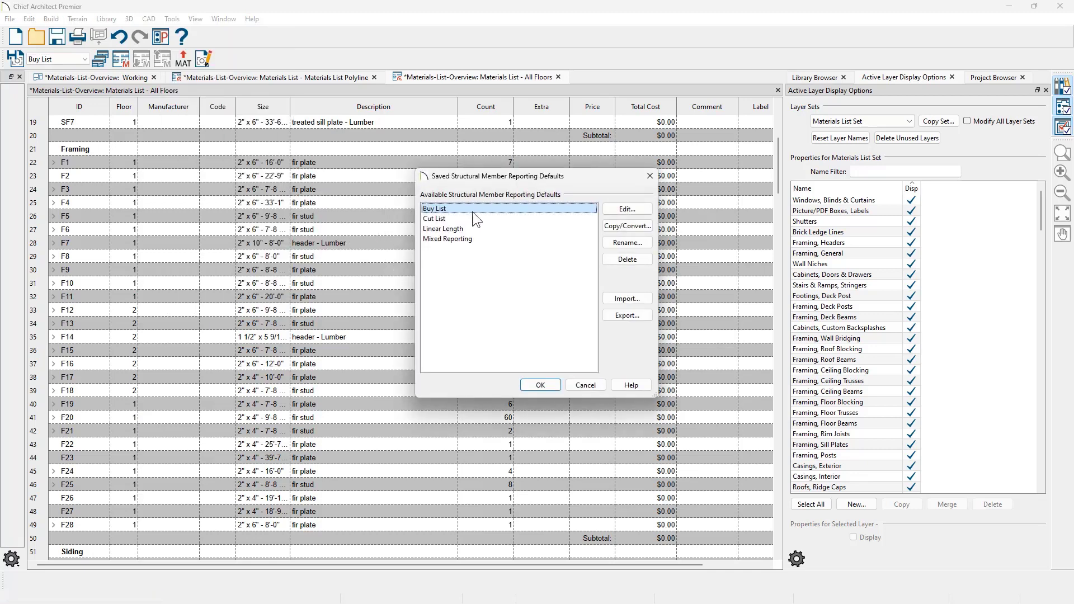
pyautogui.click(622, 210)
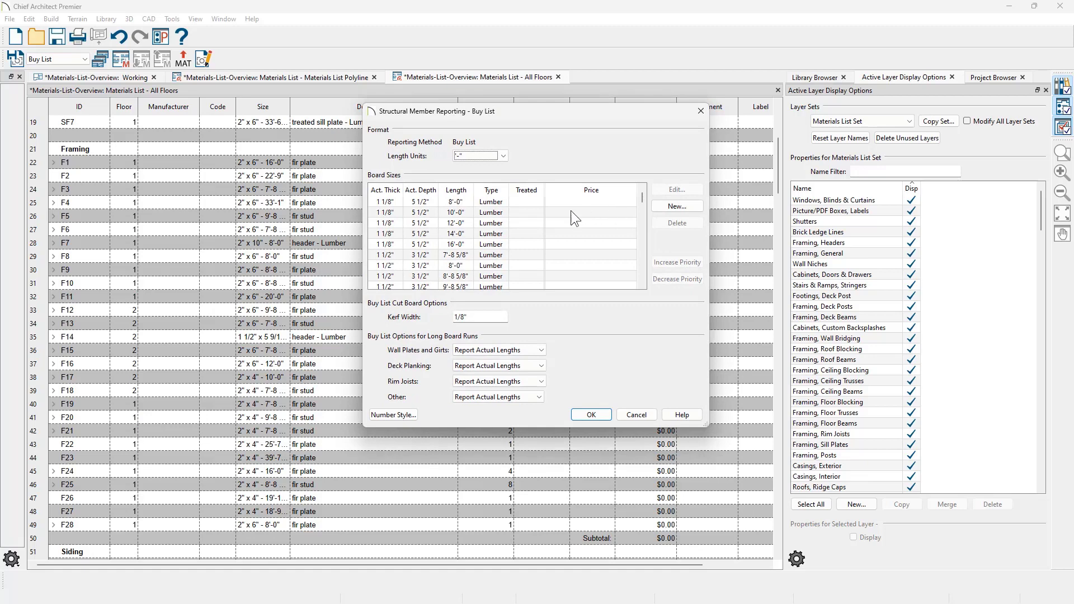
pyautogui.moveTo(642, 200)
pyautogui.mouseDown()
pyautogui.moveTo(640, 282)
pyautogui.moveTo(653, 197)
pyautogui.mouseUp()
pyautogui.moveTo(644, 196); pyautogui.dragTo(643, 204)
pyautogui.click(438, 227)
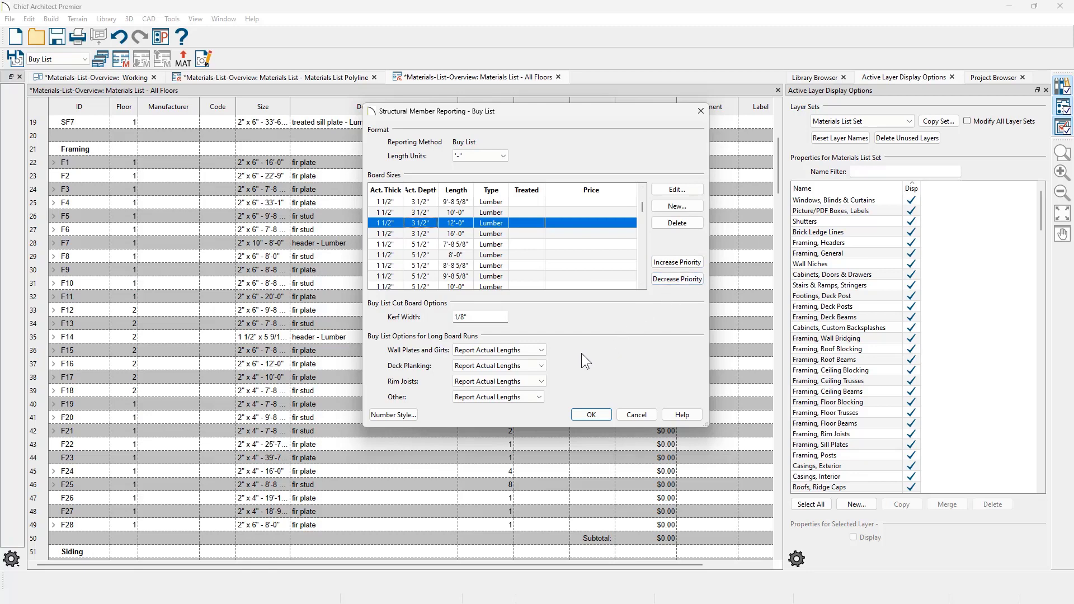
pyautogui.click(542, 350)
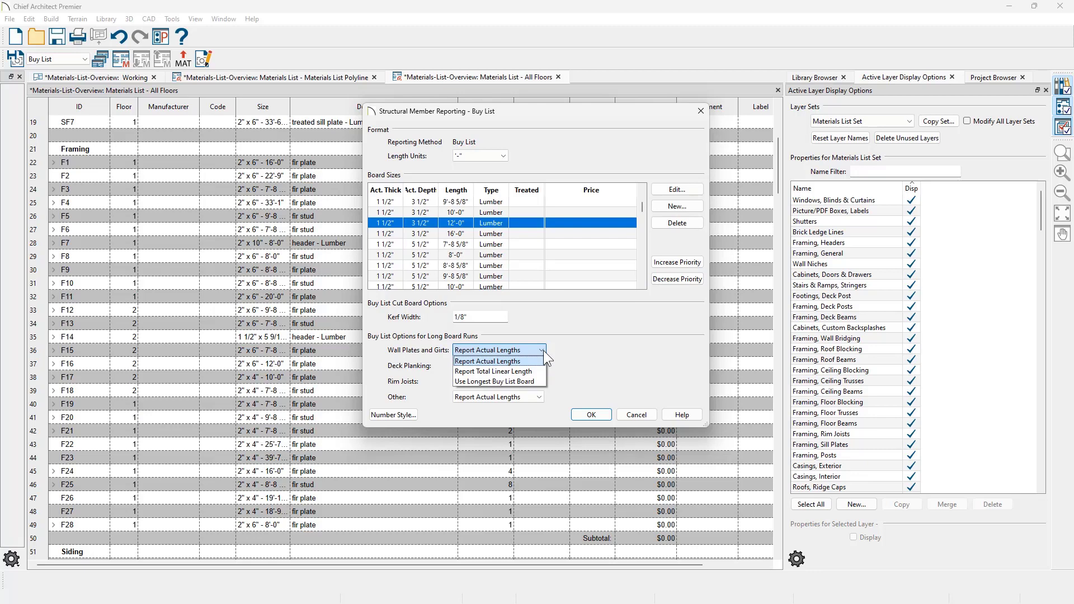
pyautogui.click(636, 414)
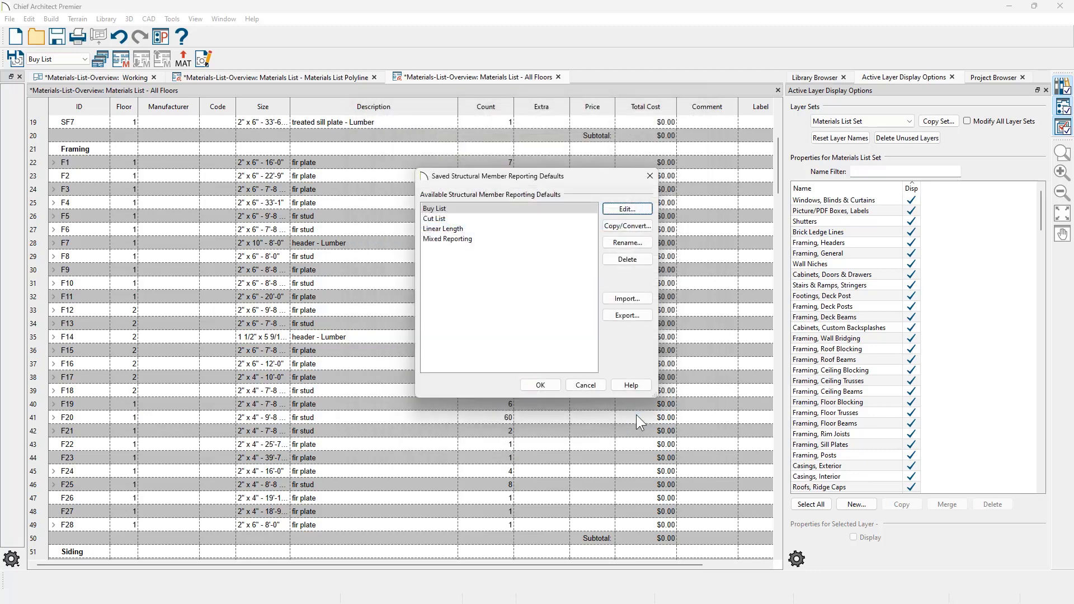
pyautogui.click(592, 386)
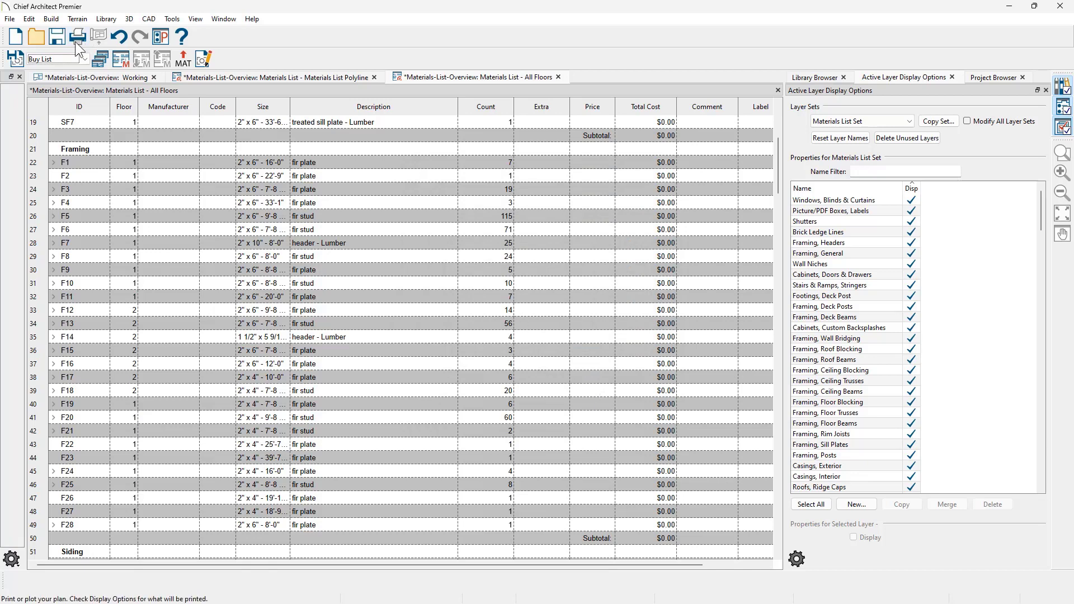
# - Try Cut List reporting for the All Floors materials list, and set its structural member reporting to Mixed Reporting
pyautogui.click(84, 59)
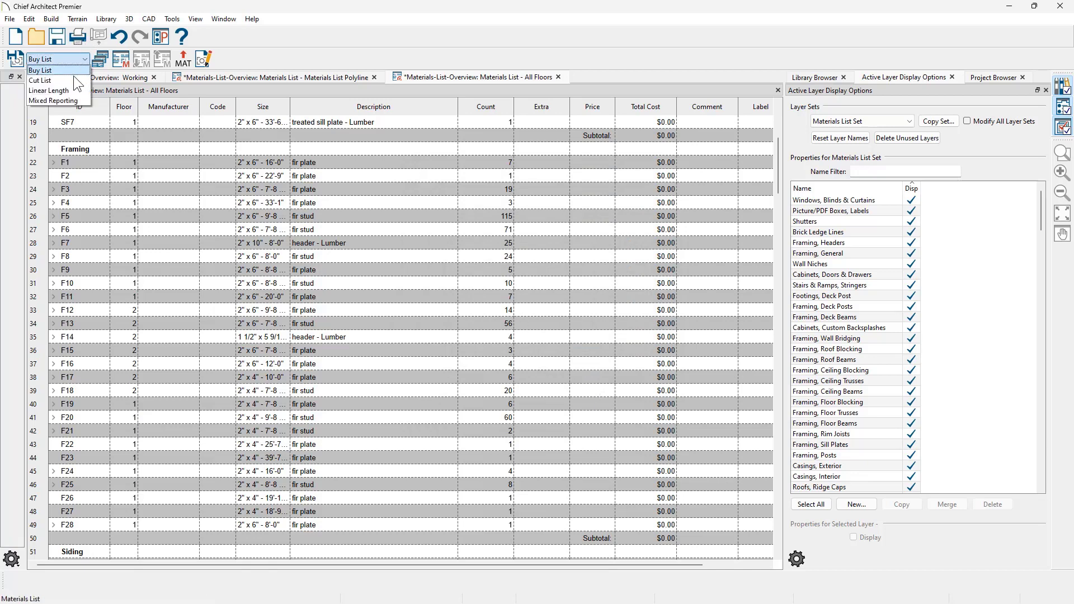
pyautogui.click(73, 79)
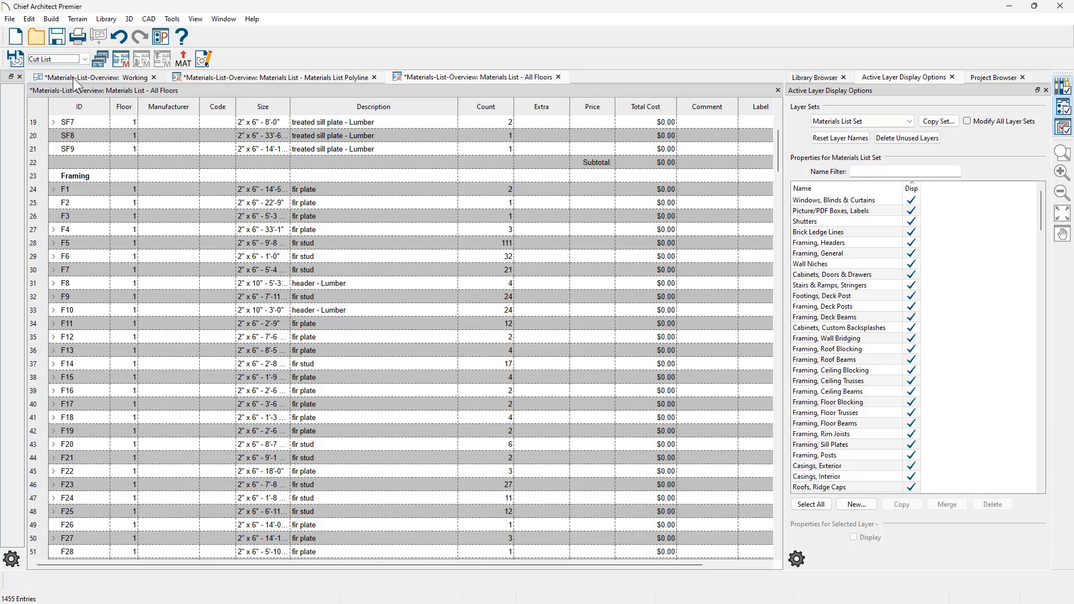
pyautogui.click(78, 58)
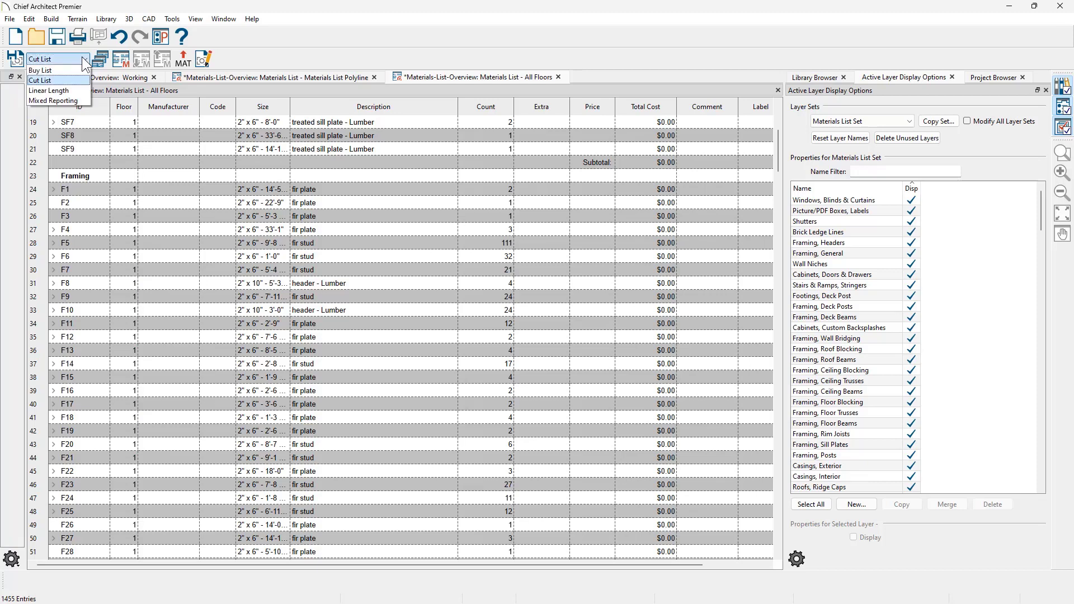
pyautogui.click(72, 99)
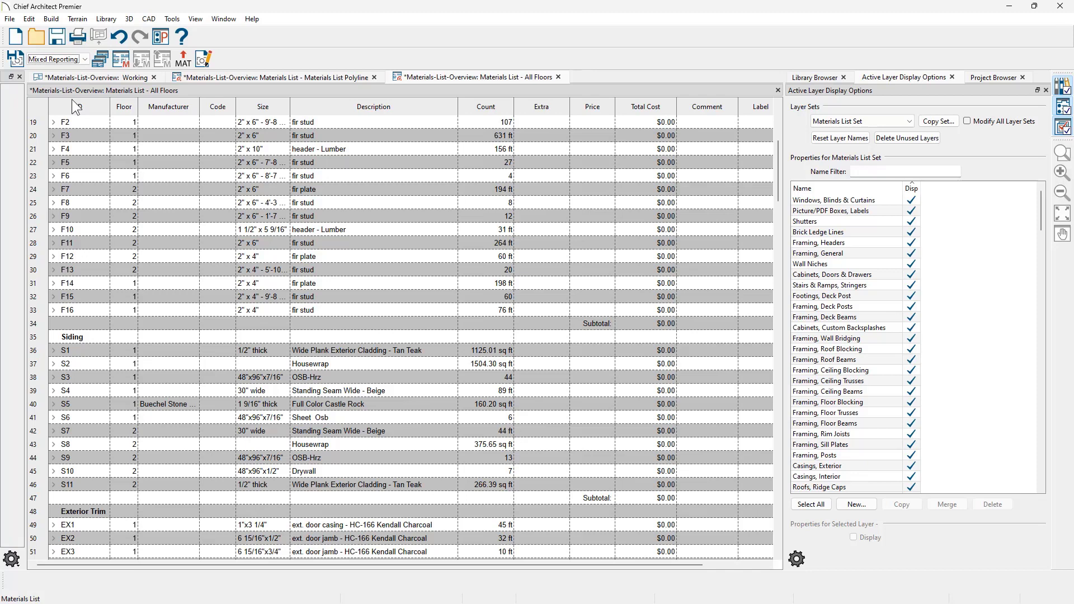
# - Set the price of the 2" x 10" lumber header to $3.00 per foot, agreeing to turn off Automatic Wall Framing
pyautogui.press('alt')
pyautogui.click(595, 149)
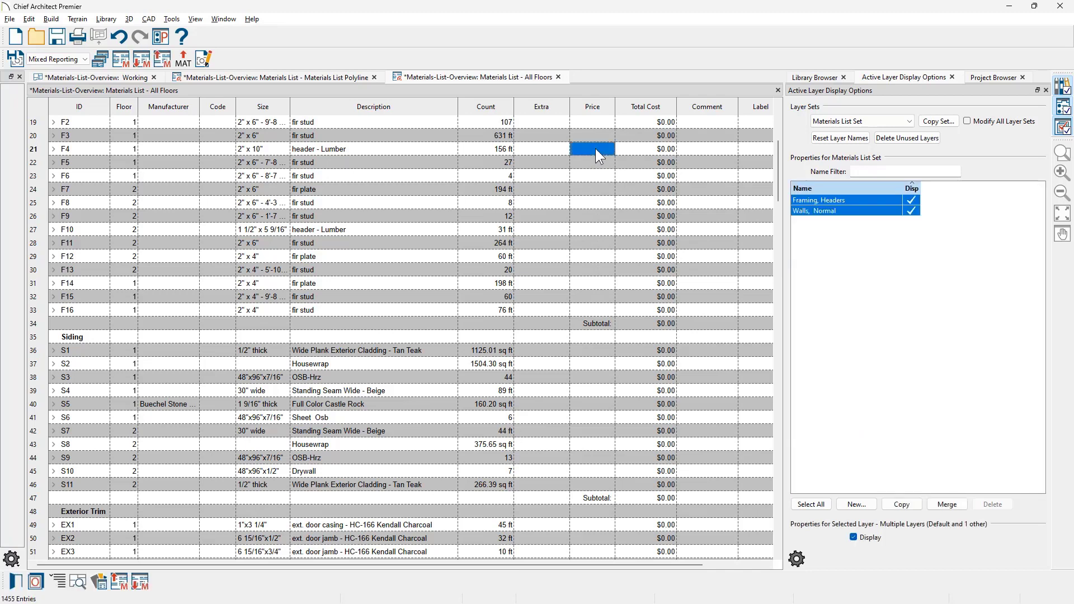
pyautogui.doubleClick(595, 148)
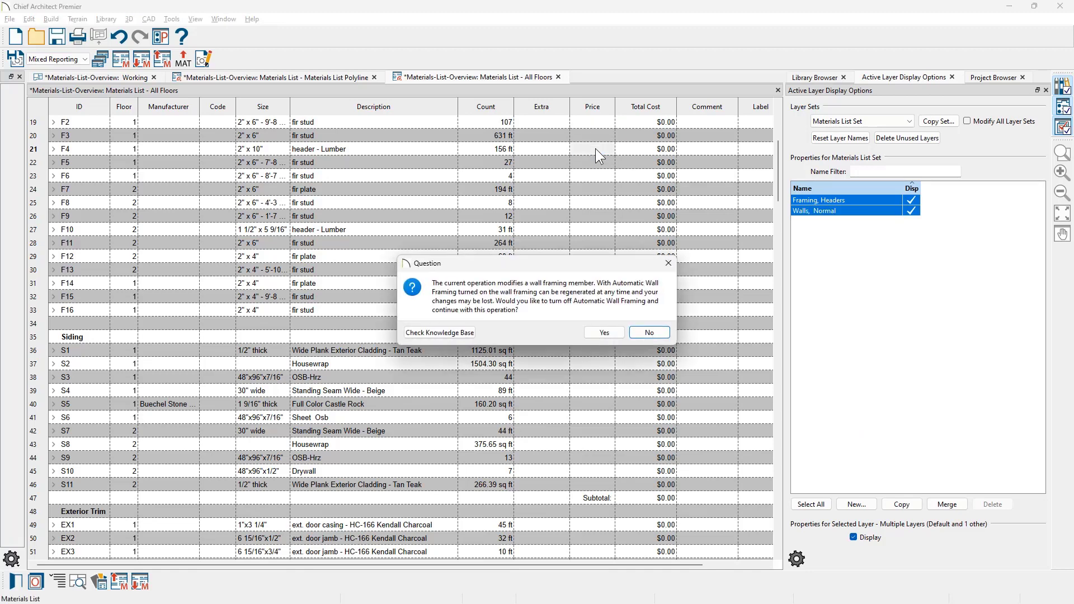
pyautogui.click(604, 332)
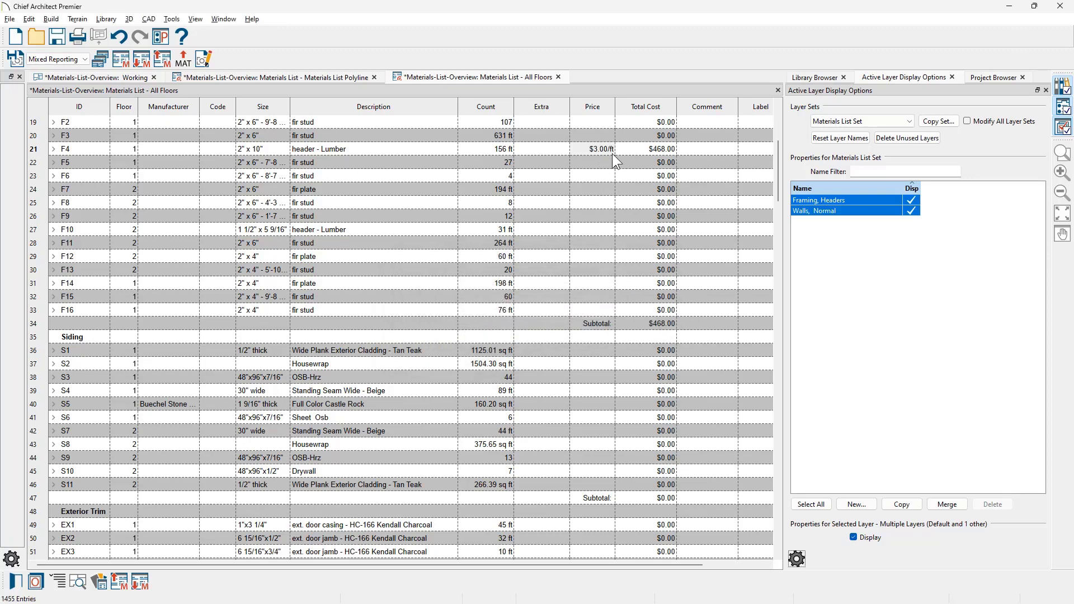
pyautogui.moveTo(621, 154)
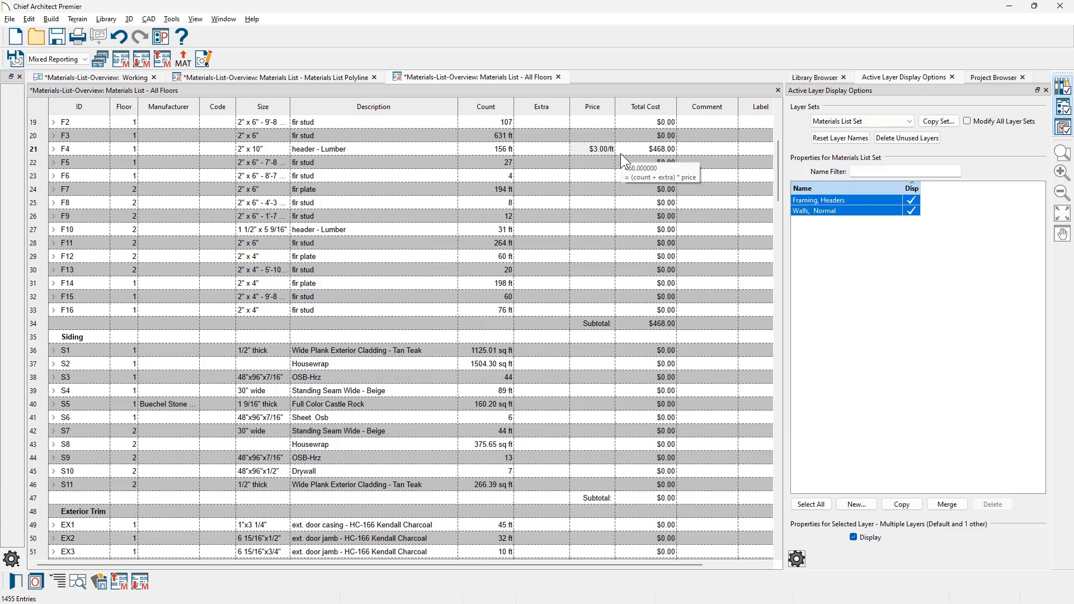
# - Widen the Size column and set the price of the 2" x 6" - 9'-8 5/8" fir stud to $11.00 each
pyautogui.moveTo(292, 101); pyautogui.dragTo(306, 102)
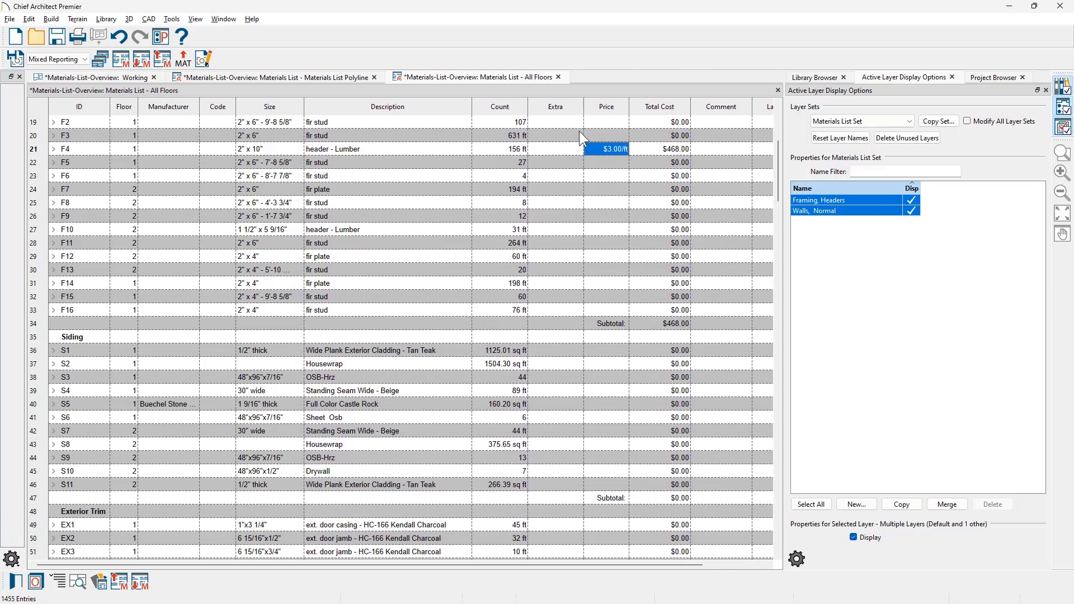
pyautogui.click(605, 124)
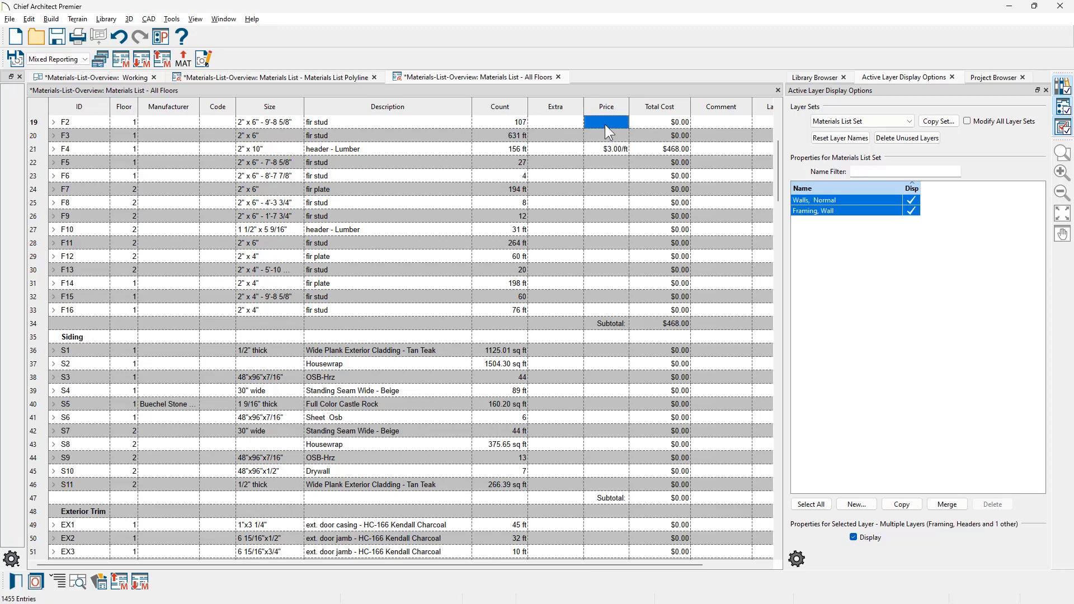
pyautogui.write('11')
pyautogui.press('Return')
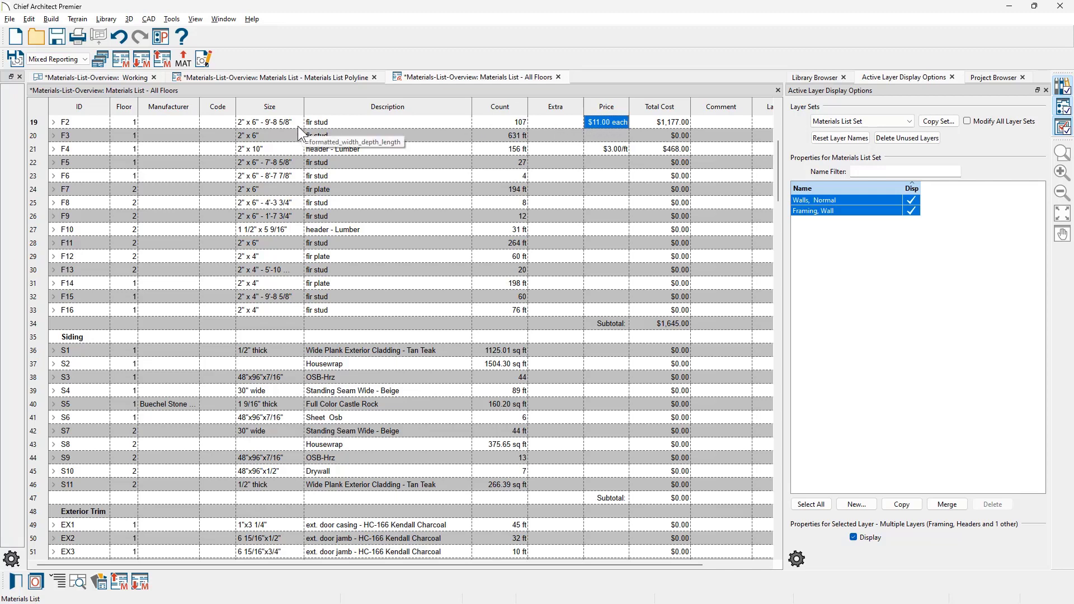
# - Update the priced fir stud to the Master List, check its entry there, and close the Master List
pyautogui.click(163, 58)
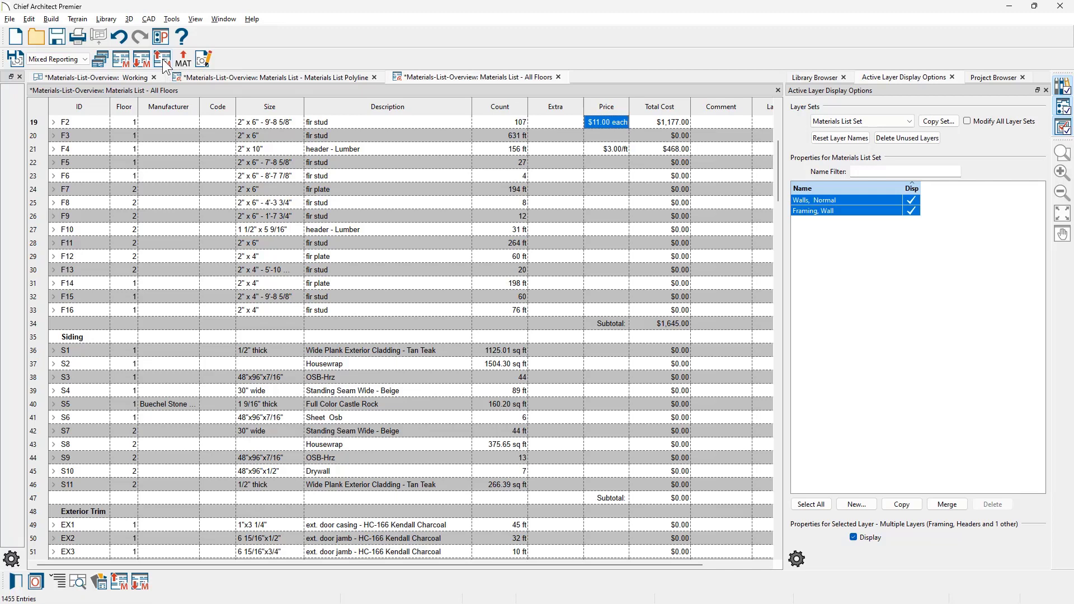
pyautogui.click(122, 59)
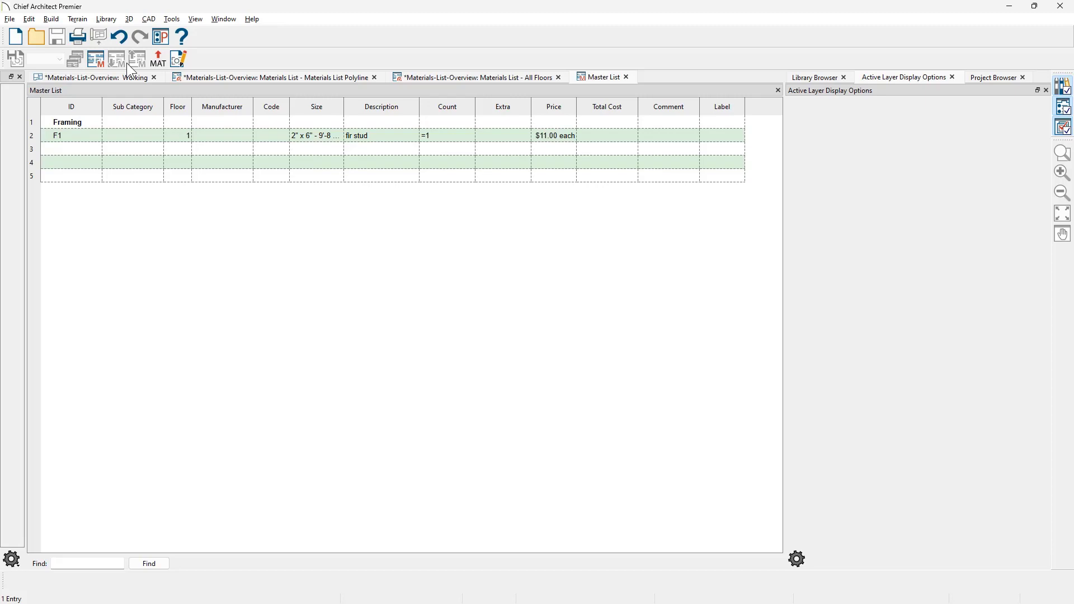
pyautogui.click(626, 77)
# - Set the price of the 32"x28" Single Hopper windows to $500
pyautogui.scroll(-18, 509, 224)
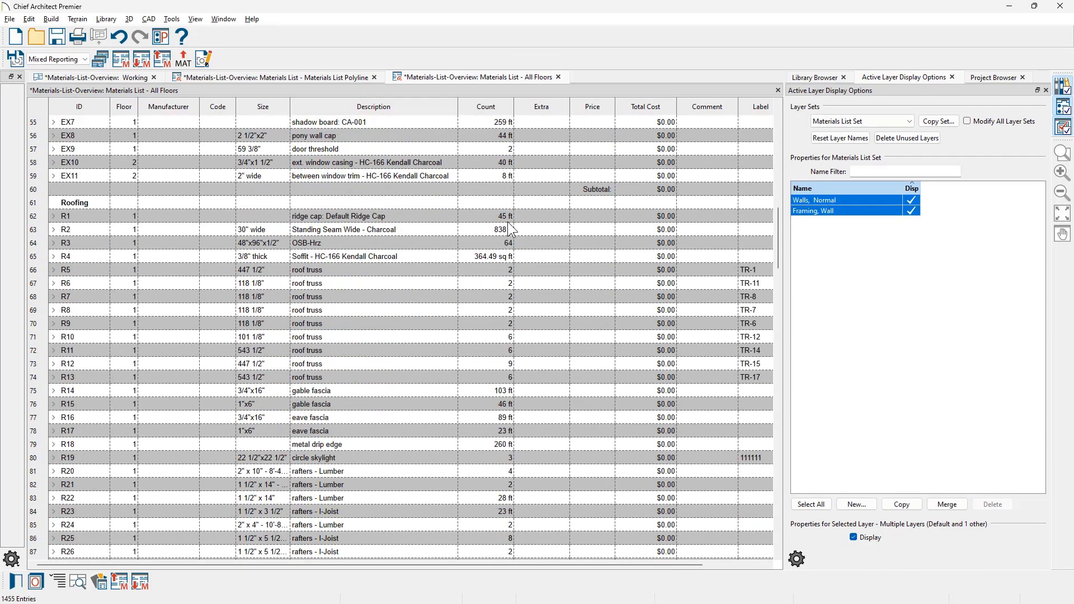
pyautogui.scroll(-4, 509, 225)
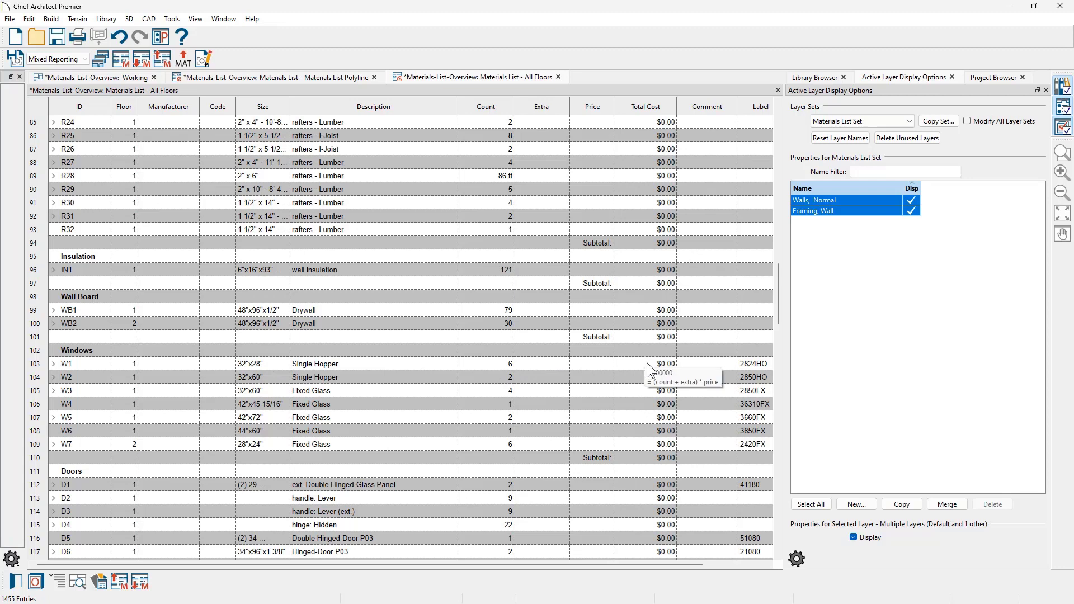
pyautogui.click(597, 367)
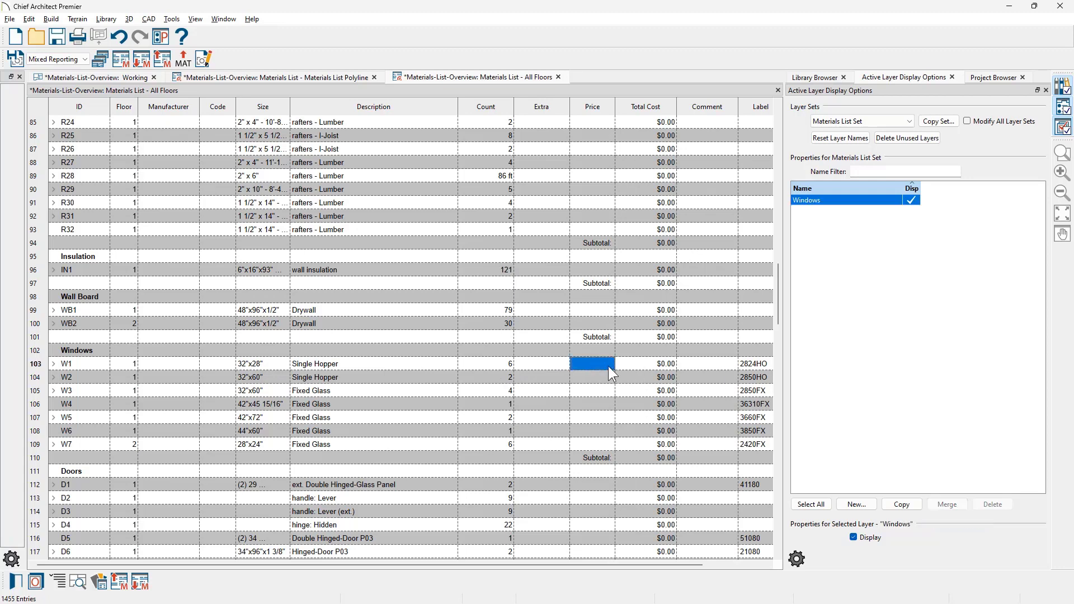
pyautogui.write('500')
pyautogui.press('Return')
# - Locate the 32"x28" Single Hopper windows in the floor plan and widen the one in the right-hand exterior wall to about 55"
pyautogui.click(360, 368)
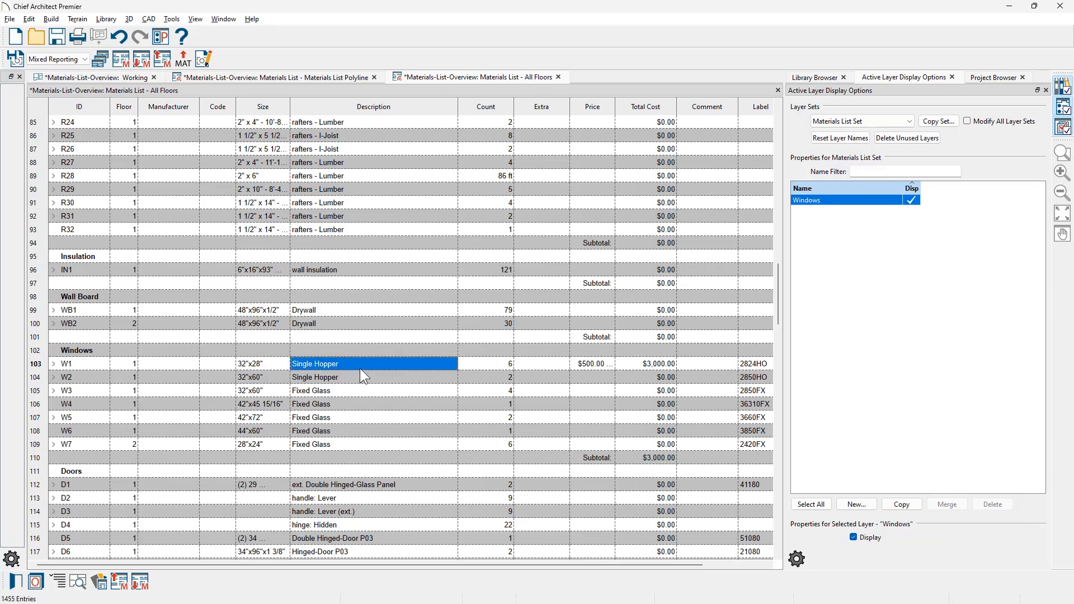
pyautogui.click(82, 583)
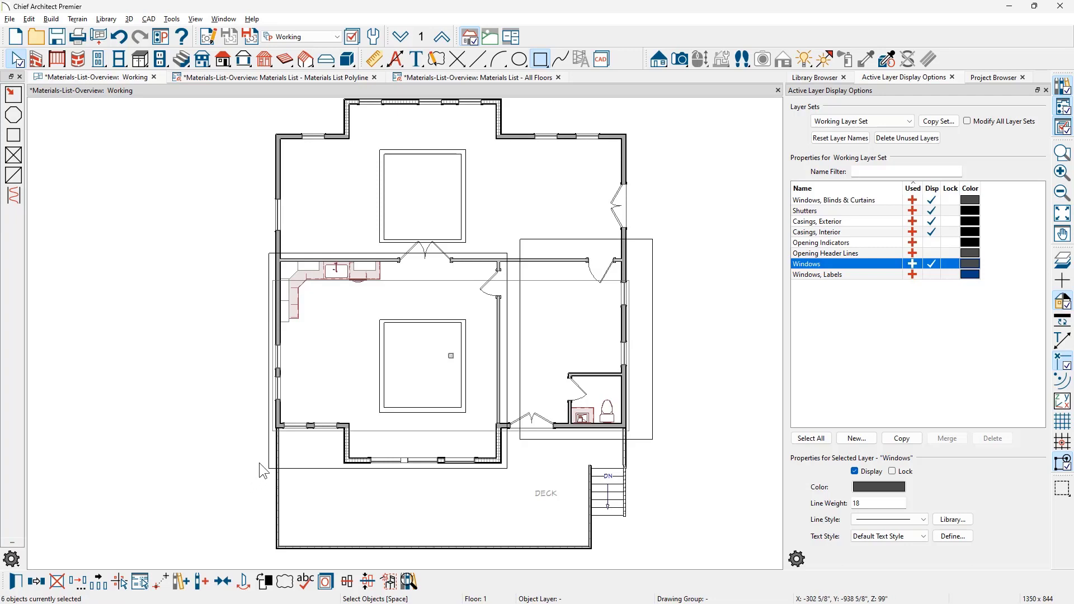
pyautogui.click(625, 304)
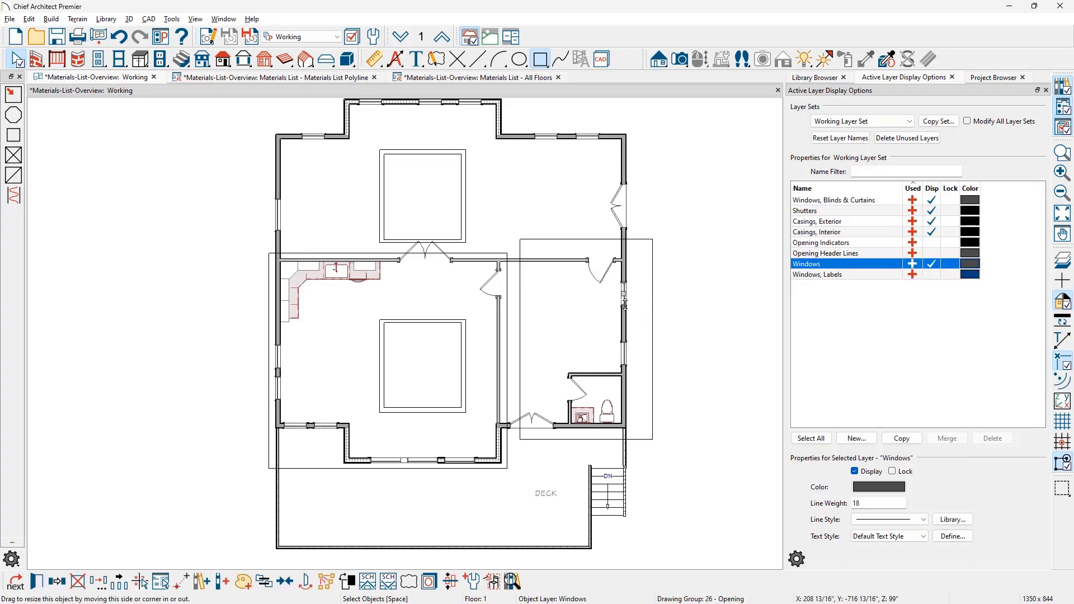
pyautogui.scroll(2, 624, 305)
pyautogui.moveTo(625, 303); pyautogui.dragTo(638, 336)
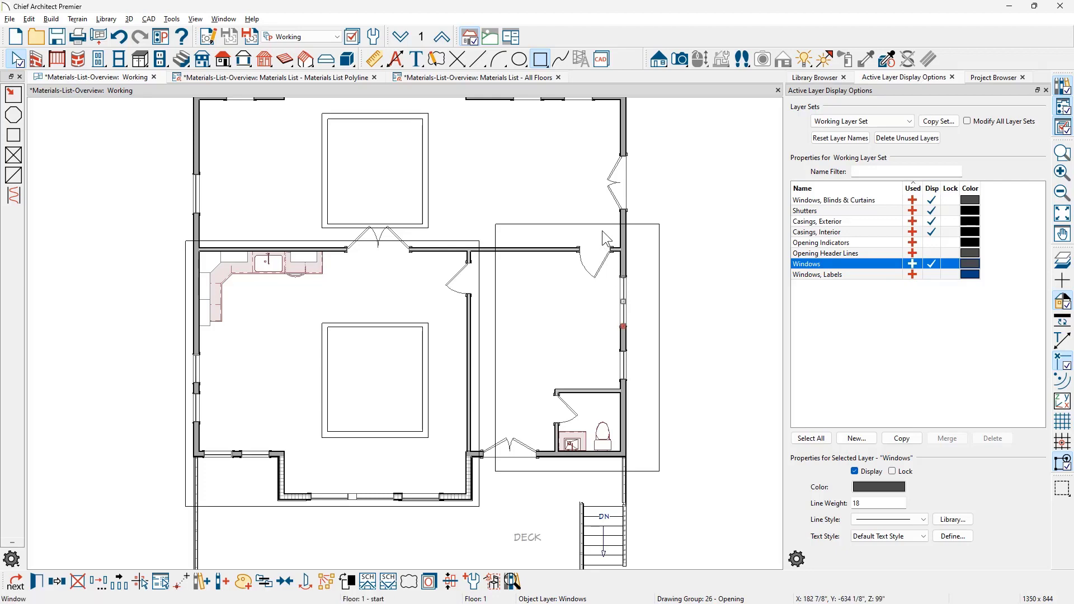
# - Return to the All Floors materials list and set the price of the 55"x28" Single Hopper window to $800
pyautogui.click(484, 78)
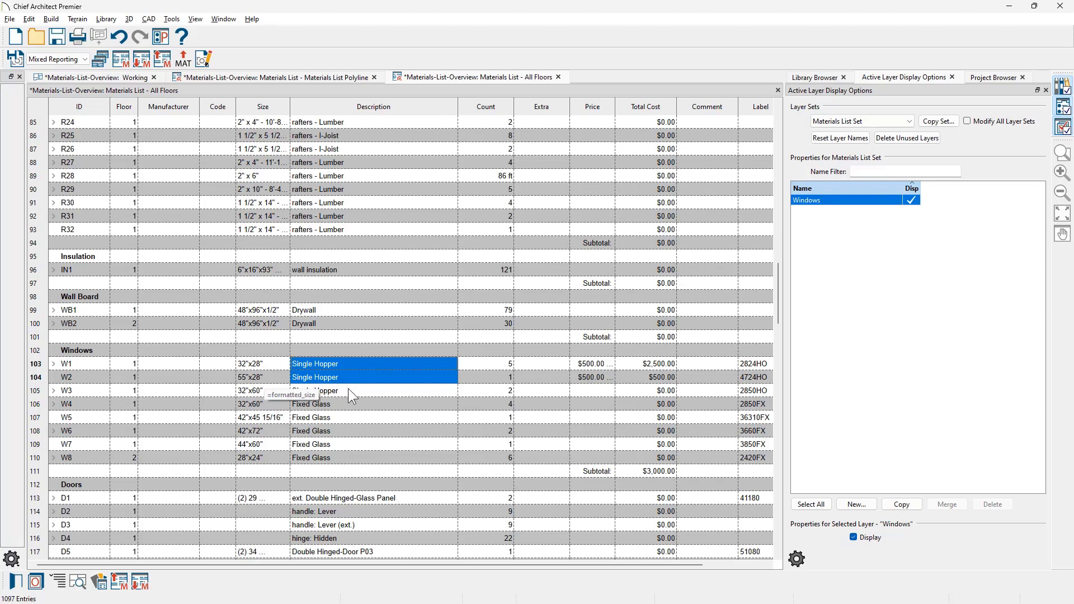
pyautogui.click(604, 379)
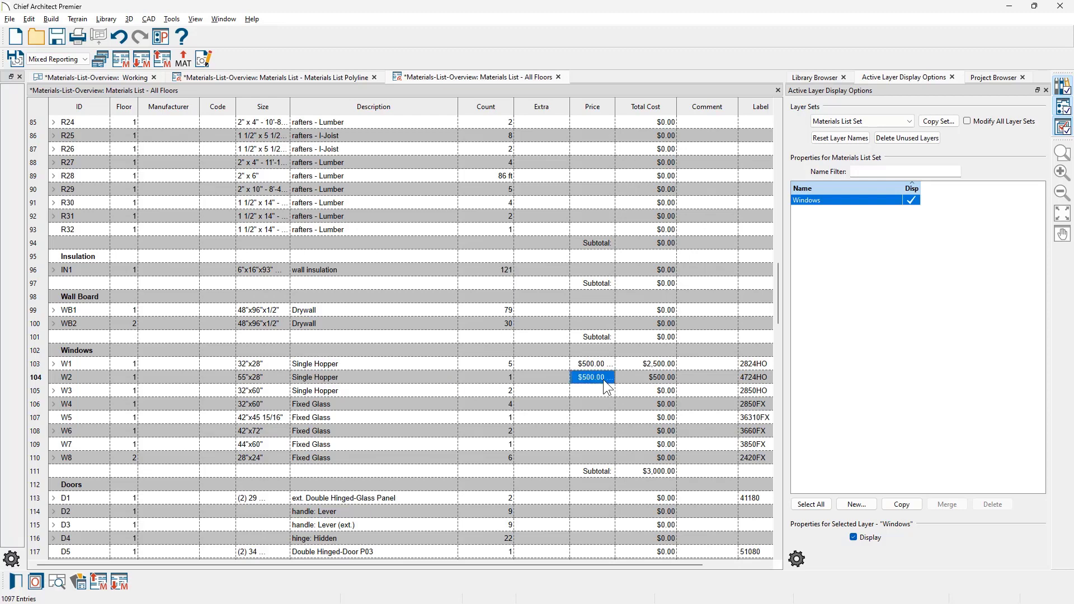
pyautogui.click(603, 379)
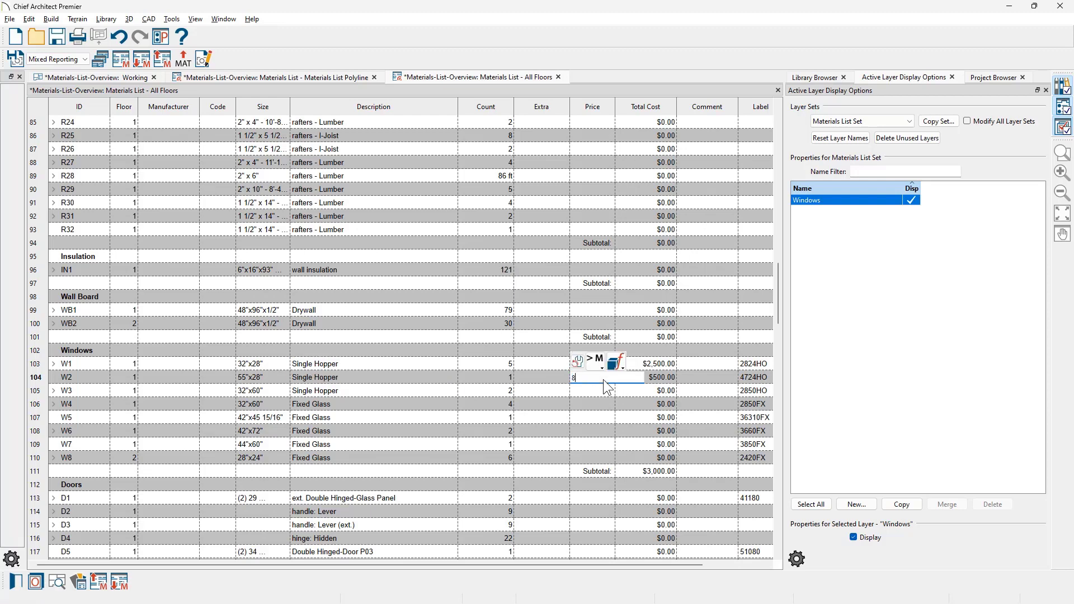
pyautogui.write('800')
pyautogui.press('Return')
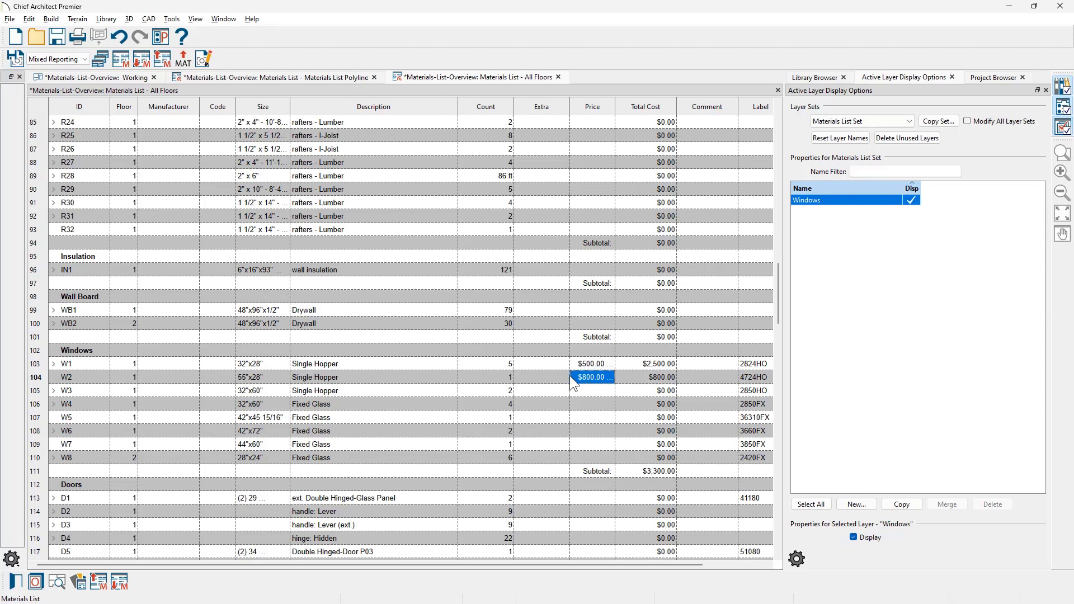
# - Generate a report from the All Floors materials list, look it over, and close it
pyautogui.click(172, 20)
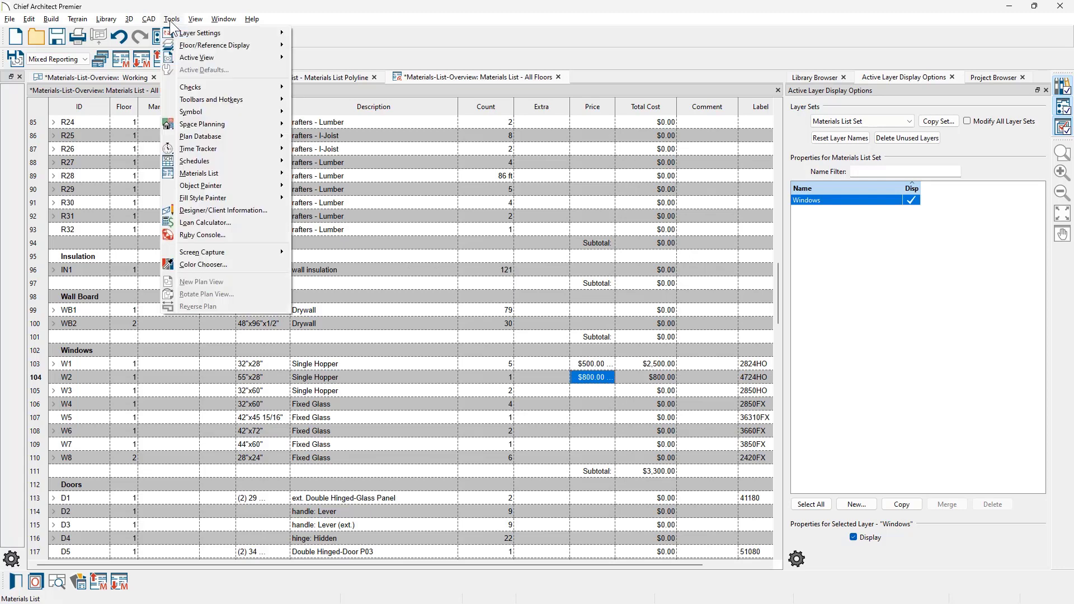
pyautogui.moveTo(233, 178)
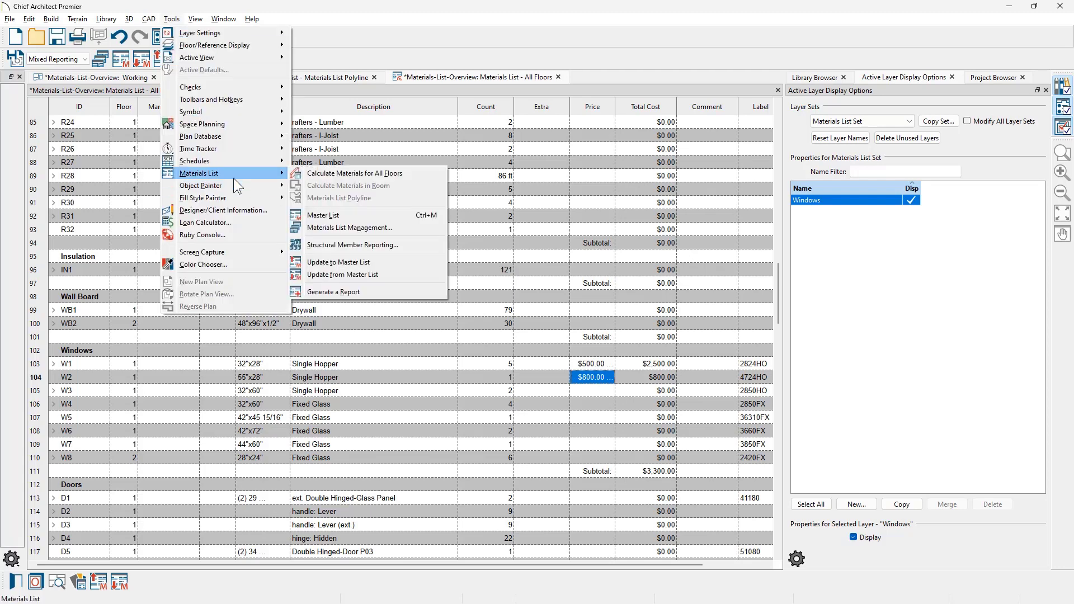
pyautogui.click(396, 295)
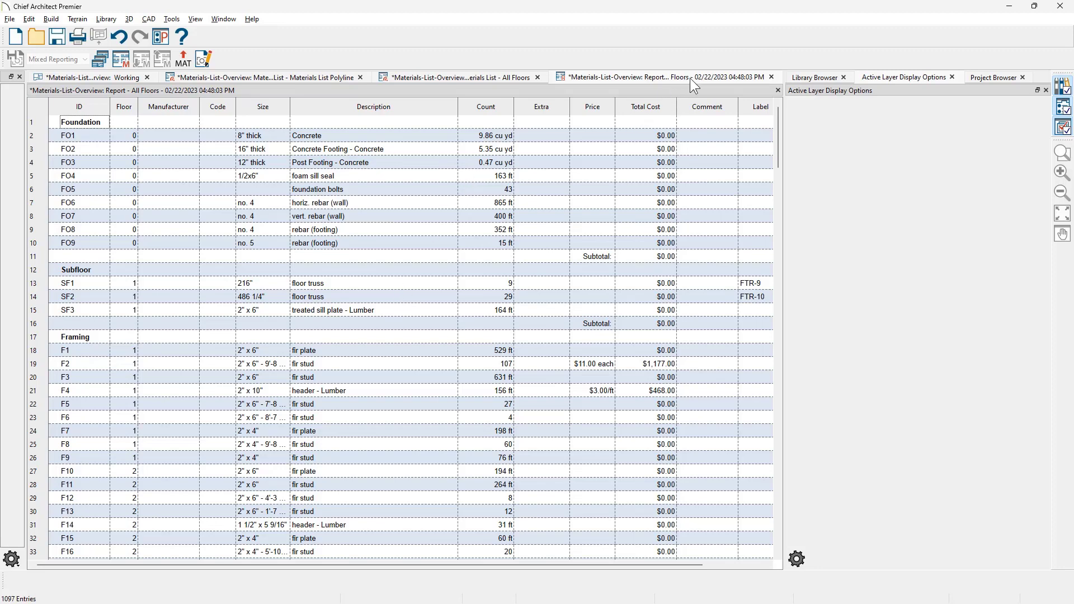
pyautogui.click(771, 77)
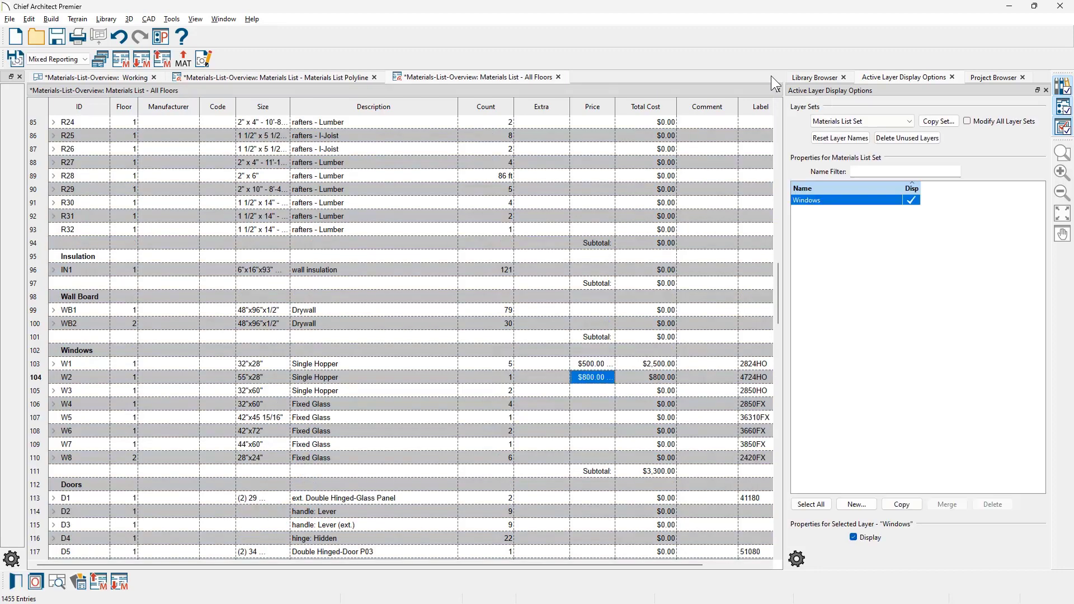
# - Show the saved Reports and Live Materials Lists under Materials Lists in the Project Browser
pyautogui.click(998, 78)
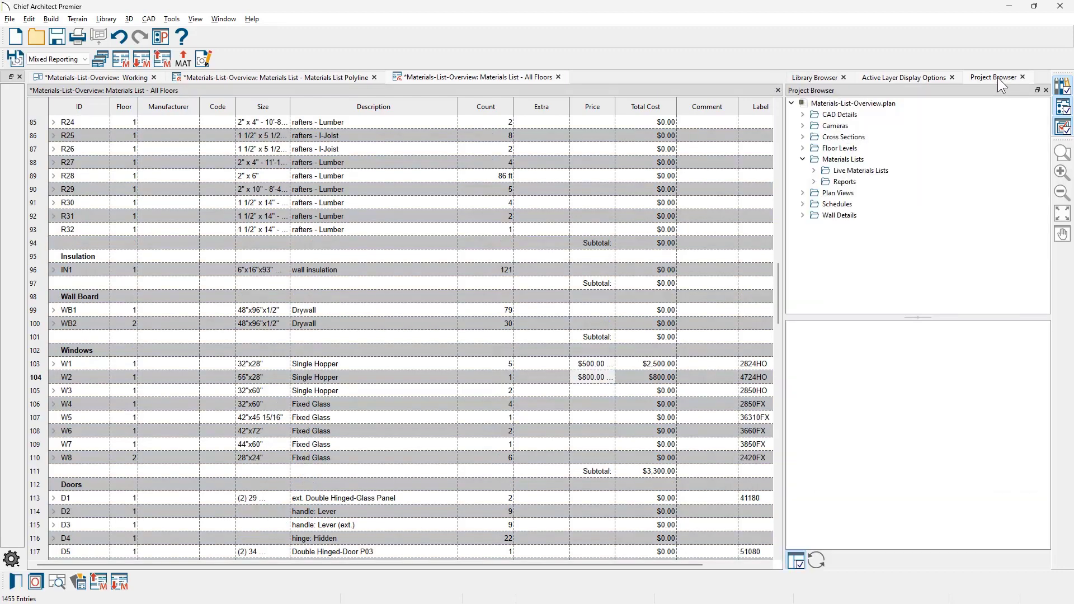
pyautogui.click(814, 182)
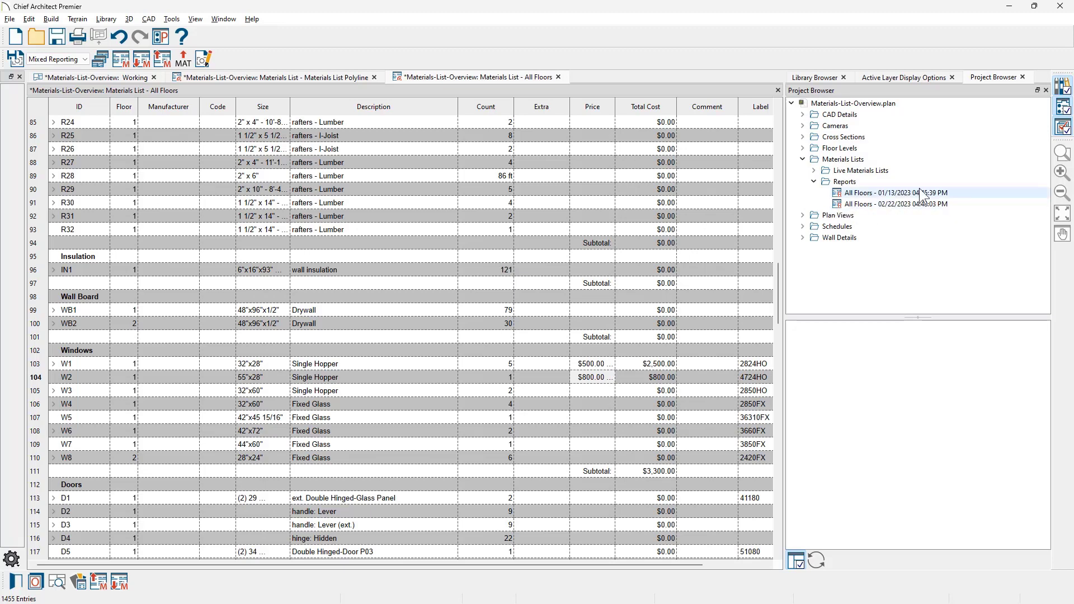
pyautogui.click(815, 170)
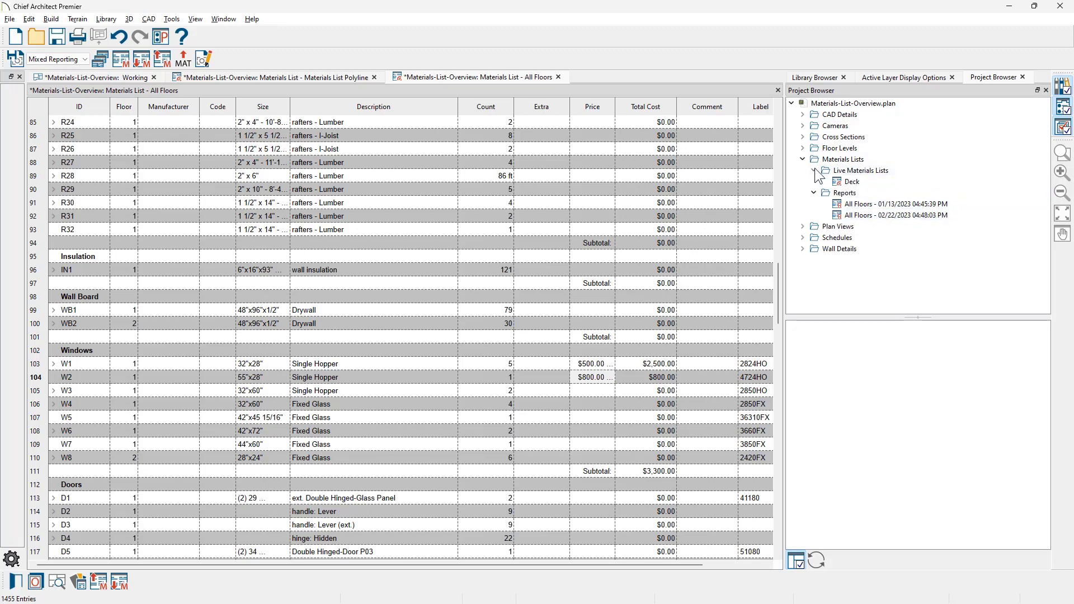